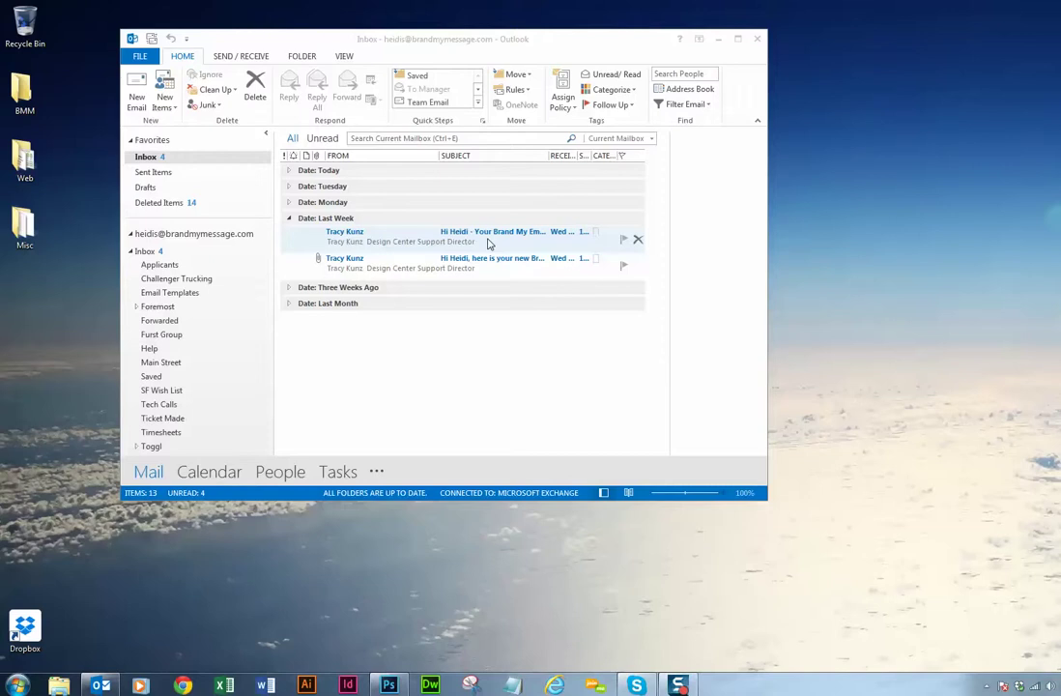
# Open the Brand My Email eStationery message in an enlarged Outlook window with a wider reading pane
pyautogui.click(489, 242)
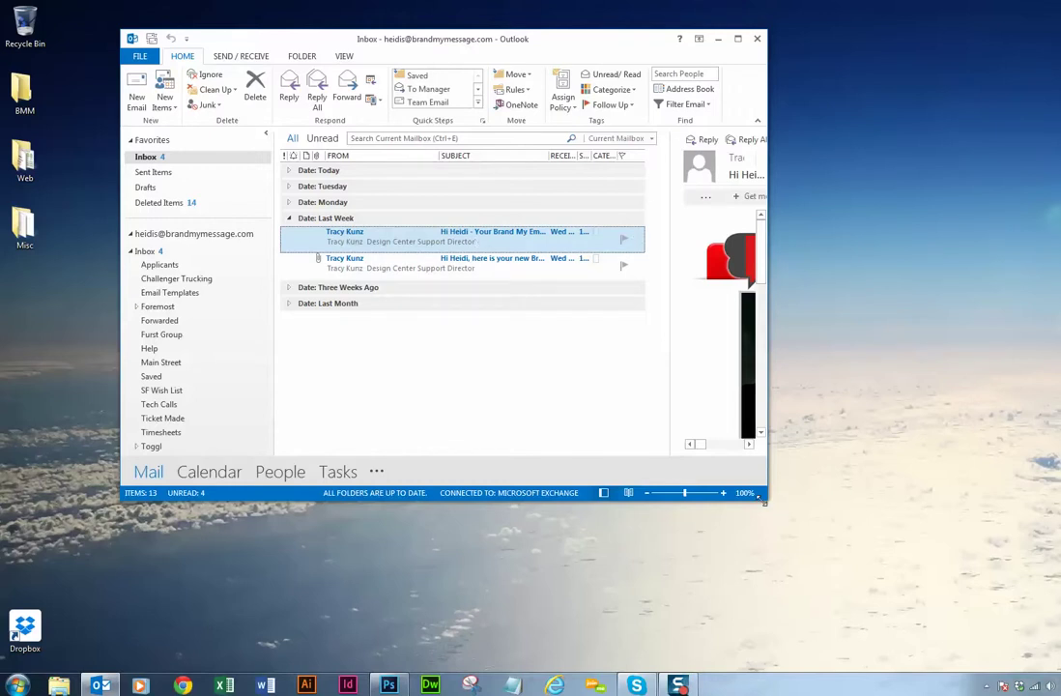
pyautogui.moveTo(767, 499); pyautogui.dragTo(919, 604)
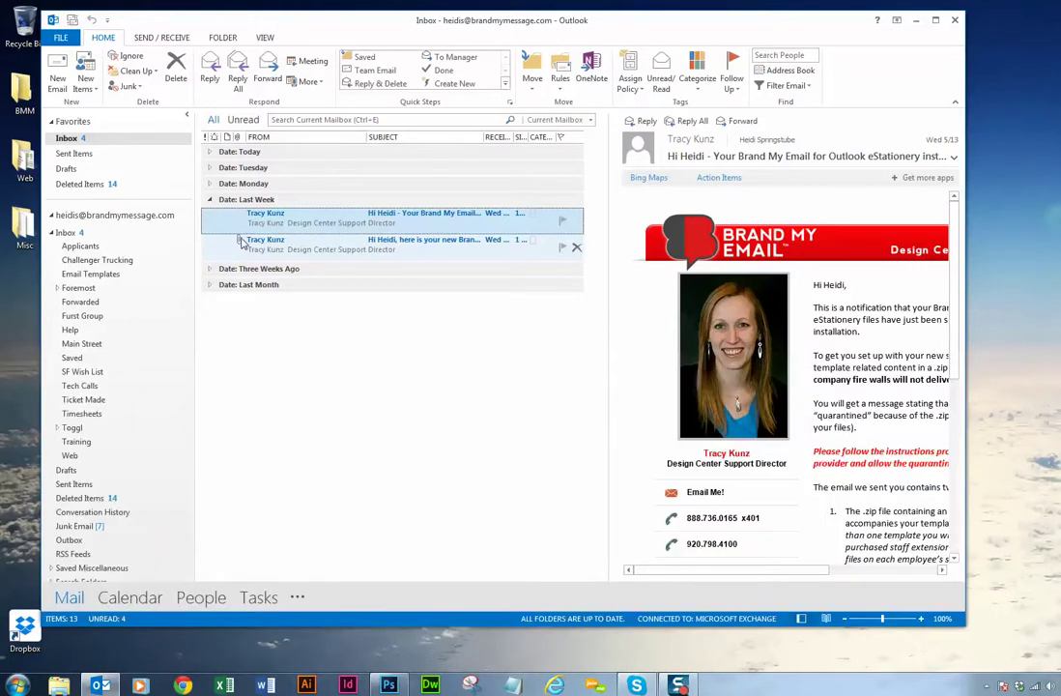
pyautogui.click(293, 250)
pyautogui.moveTo(664, 30)
pyautogui.mouseDown()
pyautogui.moveTo(603, 12)
pyautogui.moveTo(670, 37)
pyautogui.mouseUp()
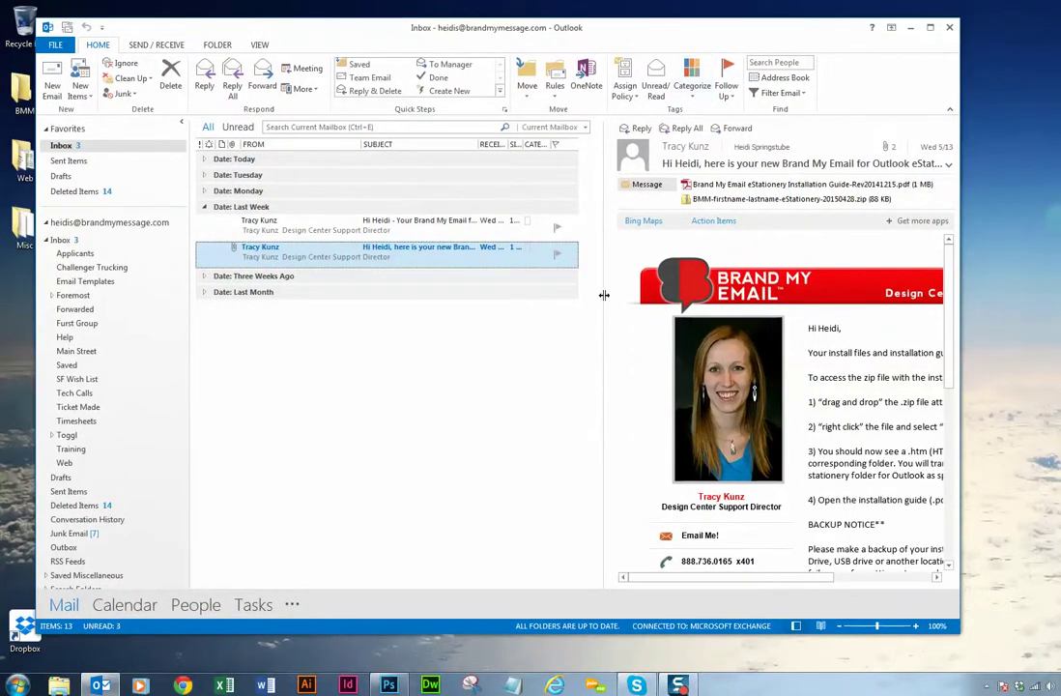
pyautogui.moveTo(604, 295); pyautogui.dragTo(490, 287)
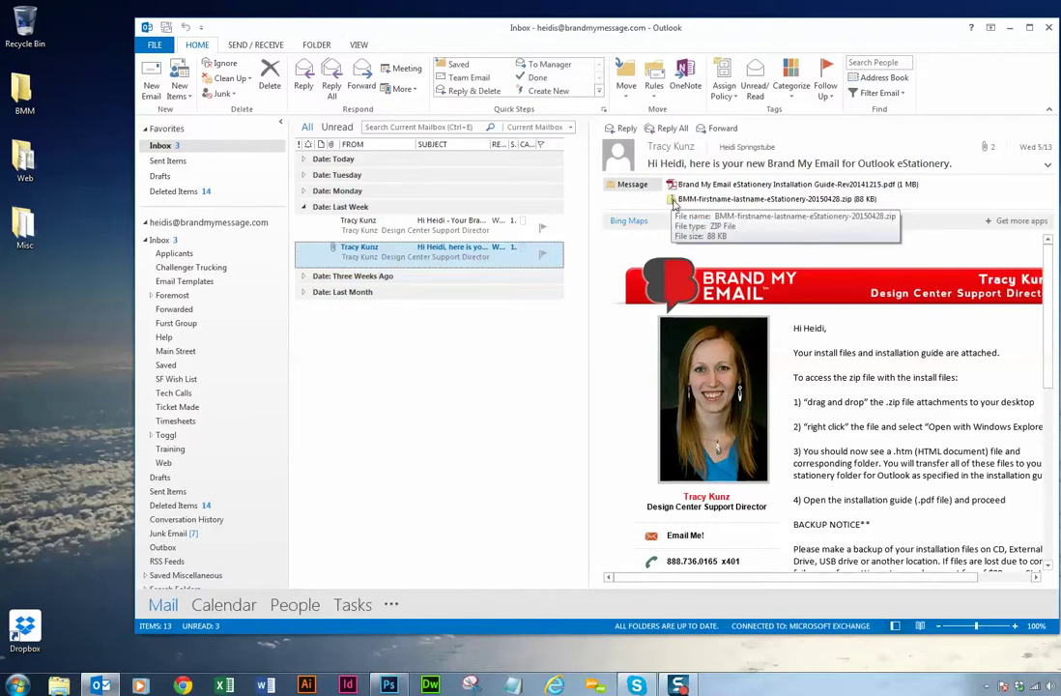
# Copy the BMM-firstname-lastname-eStationery-20150428.zip attachment onto the desktop
pyautogui.click(676, 200)
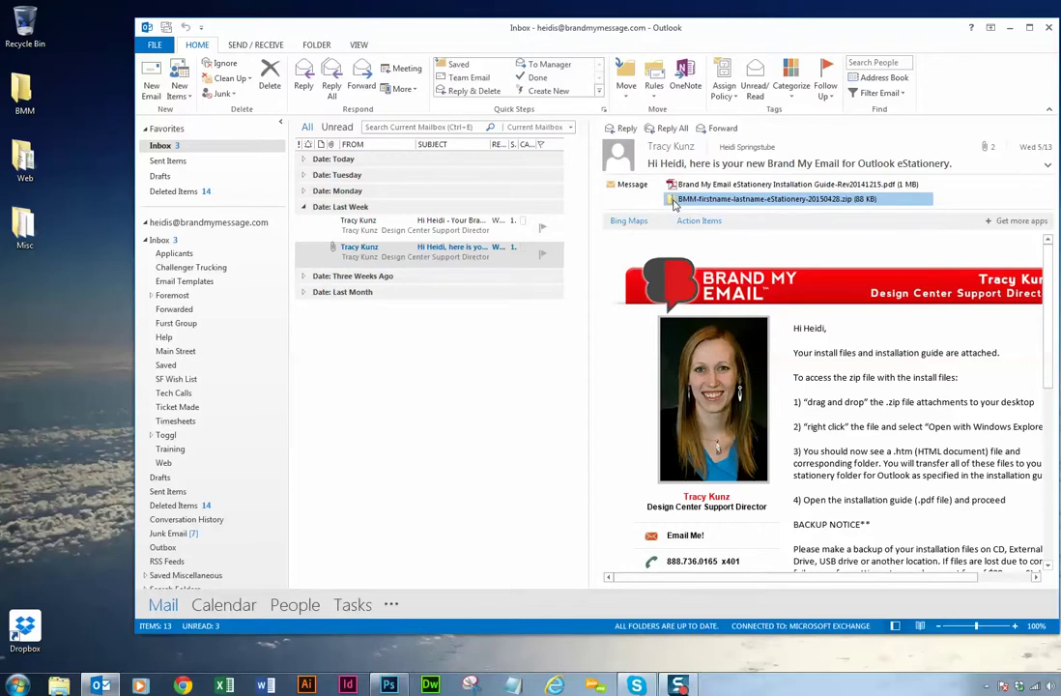
pyautogui.moveTo(674, 204); pyautogui.dragTo(47, 300)
pyautogui.moveTo(47, 305); pyautogui.dragTo(45, 295)
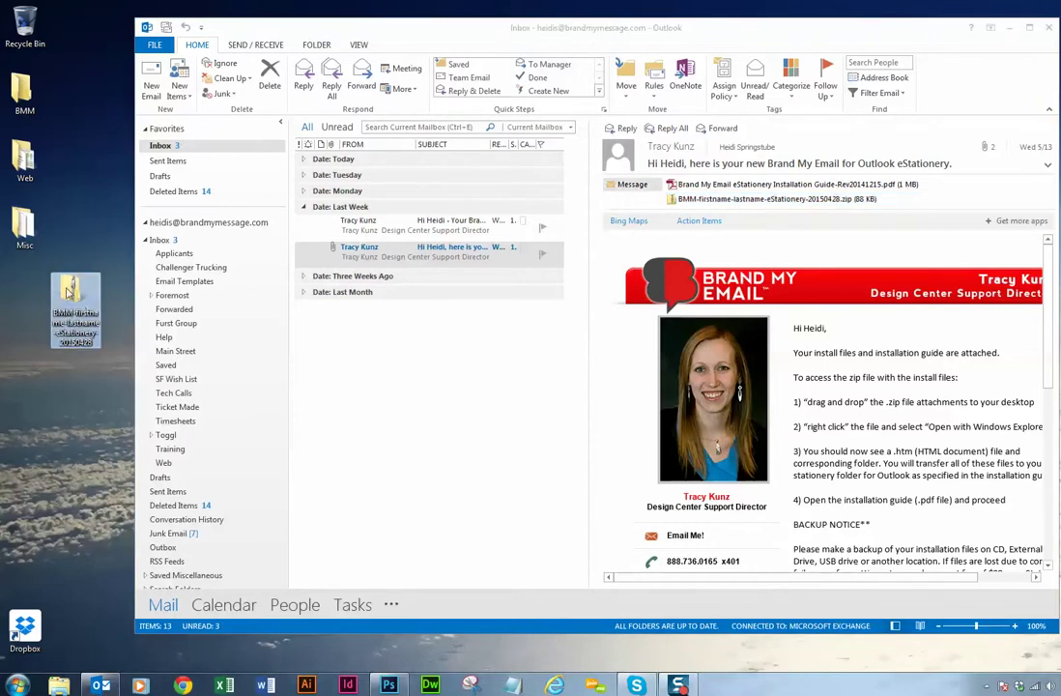
pyautogui.rightClick(682, 199)
pyautogui.press('Escape')
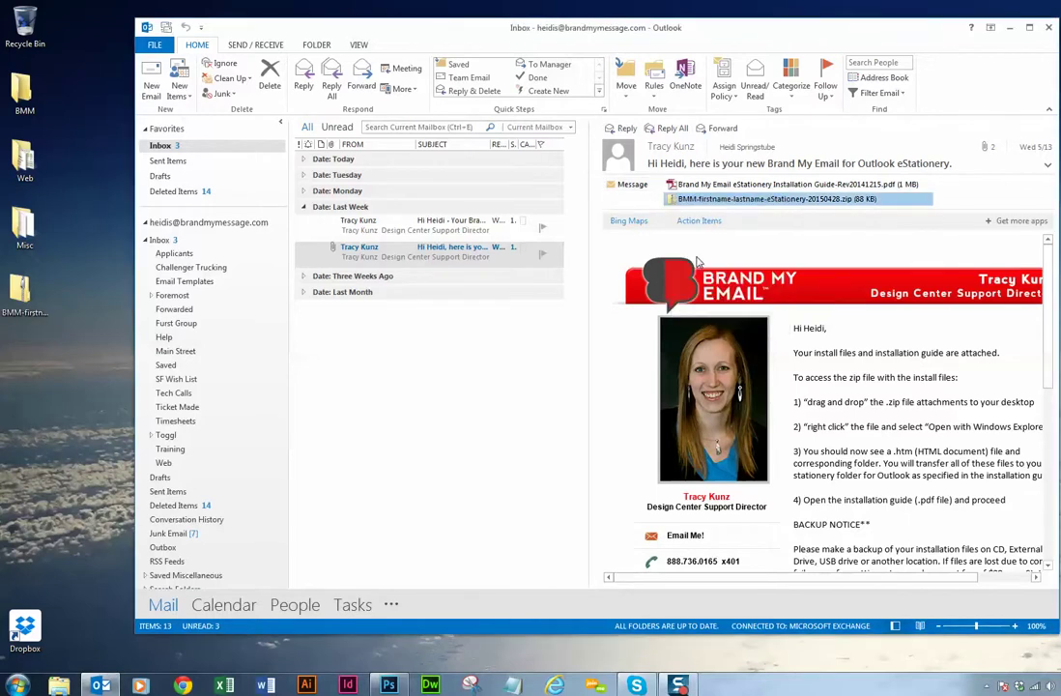
pyautogui.click(698, 261)
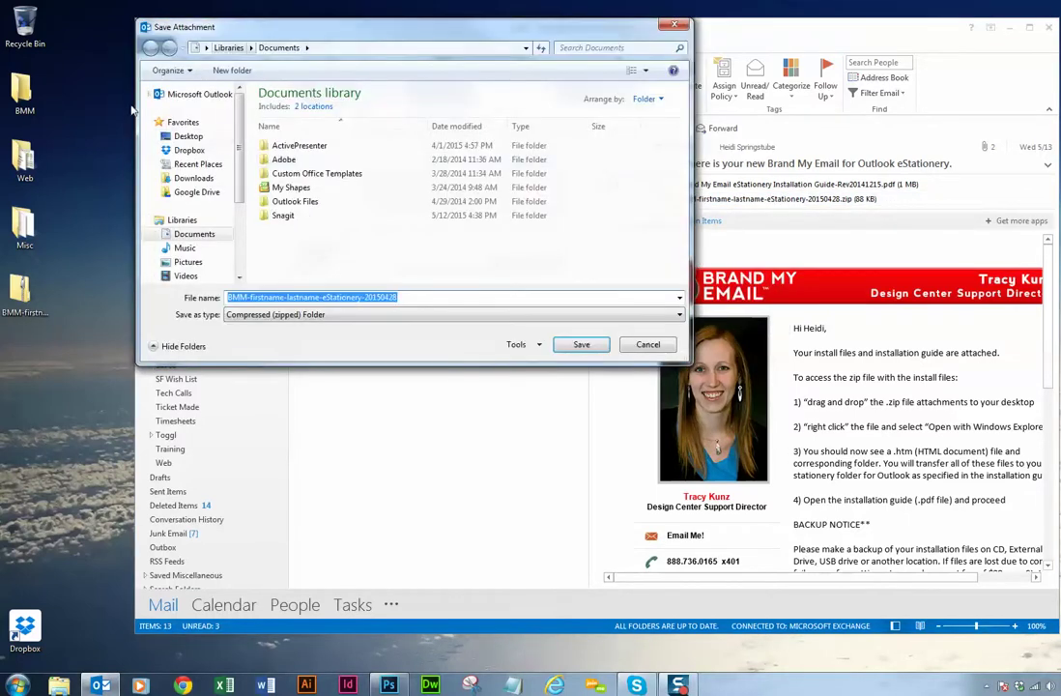
pyautogui.click(189, 138)
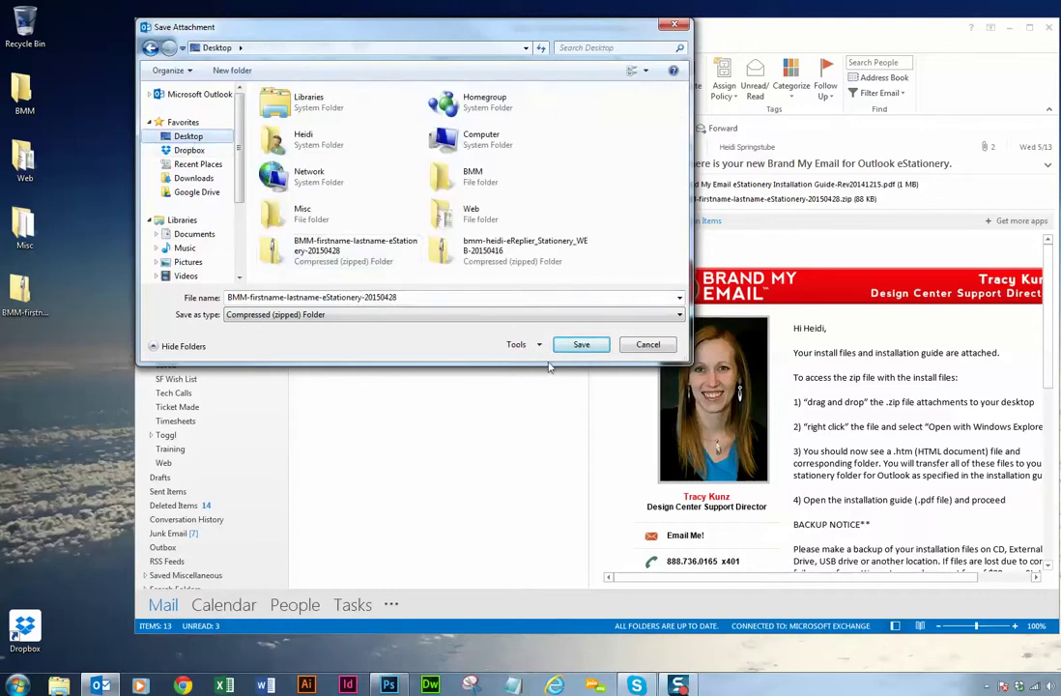
pyautogui.click(581, 346)
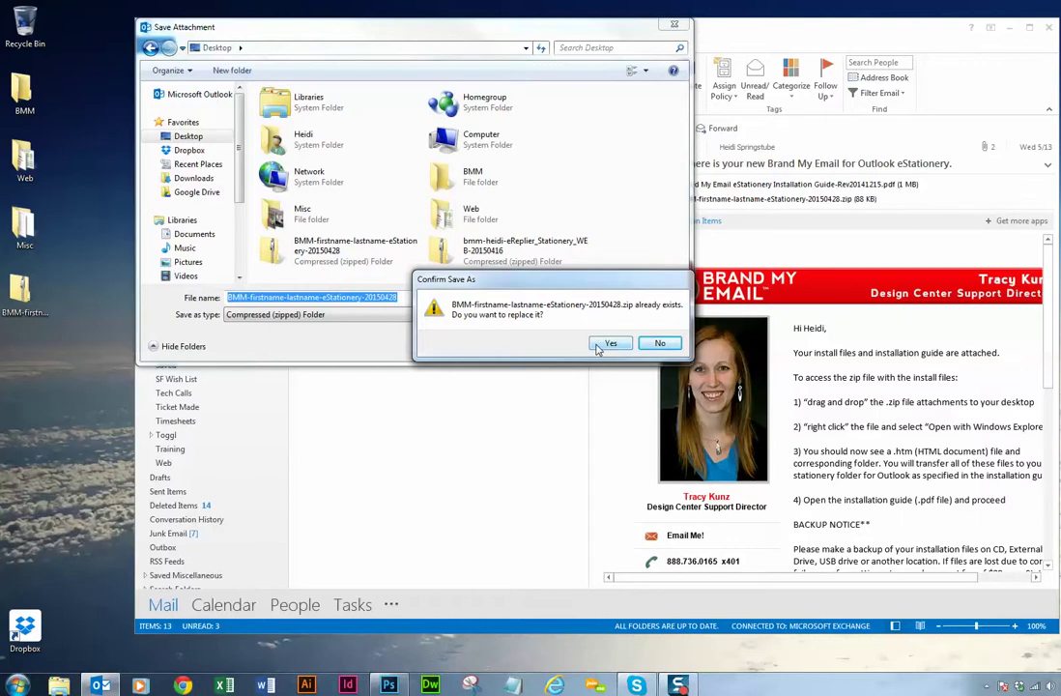
pyautogui.click(657, 344)
pyautogui.click(674, 24)
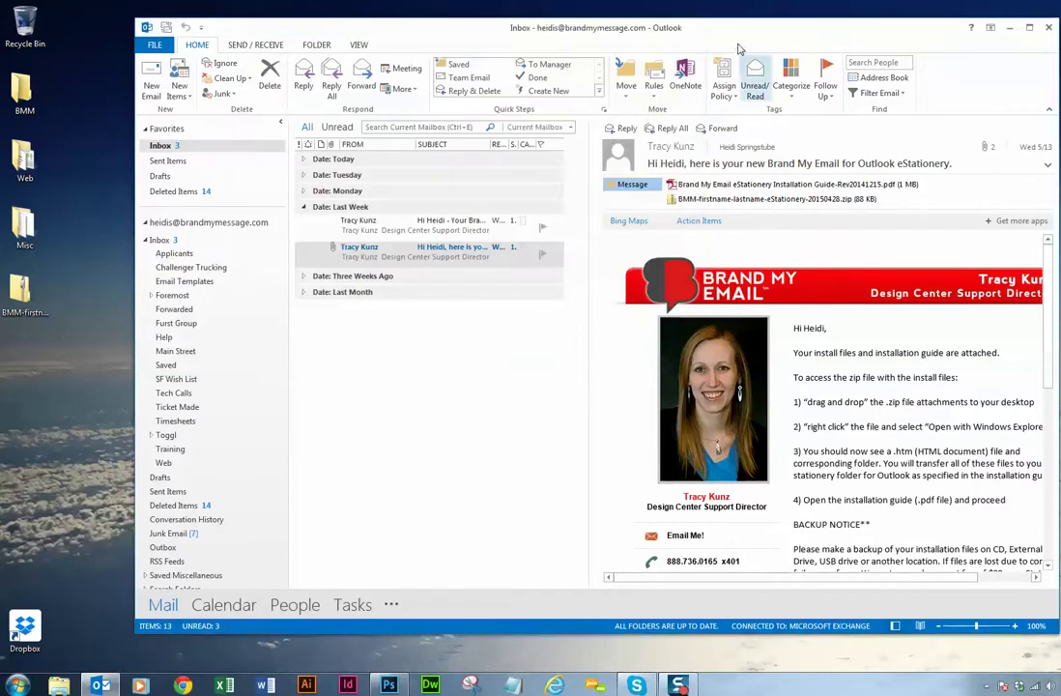
pyautogui.moveTo(24, 290); pyautogui.dragTo(39, 298)
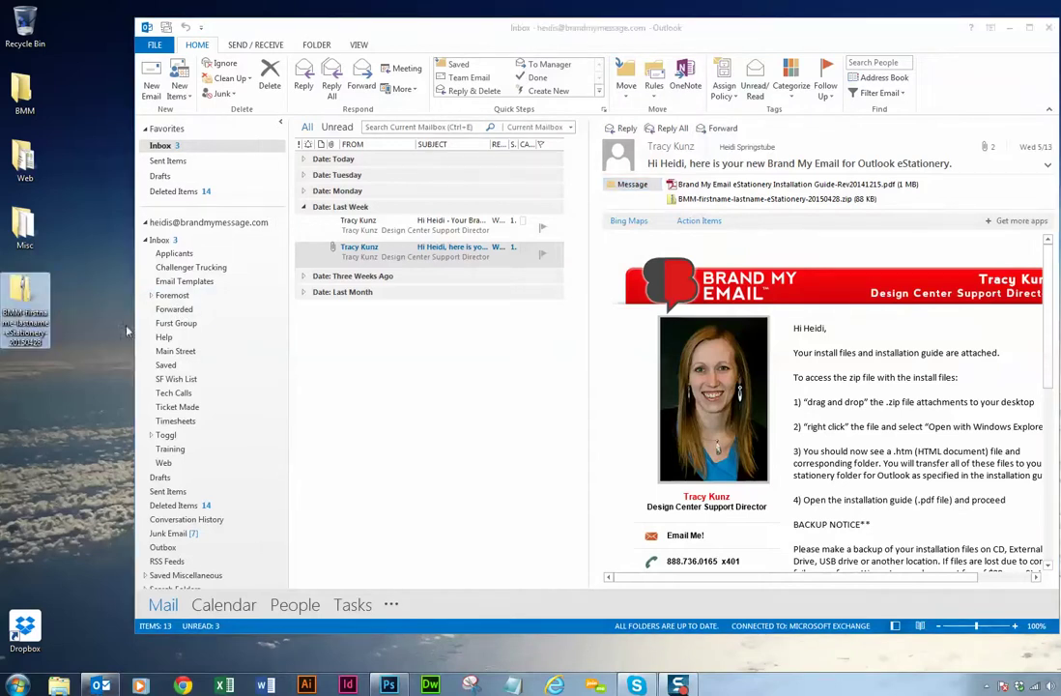
# Minimize Outlook and move the BMM ZIP icon near the top of the desktop
pyautogui.click(1012, 33)
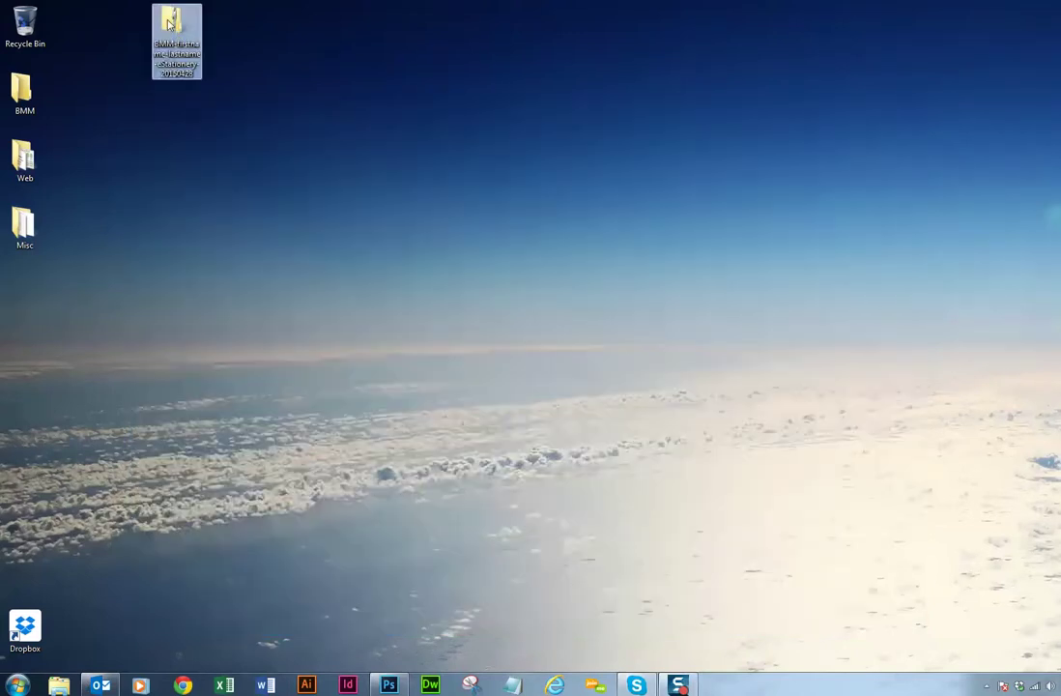
pyautogui.moveTo(177, 41); pyautogui.dragTo(177, 108)
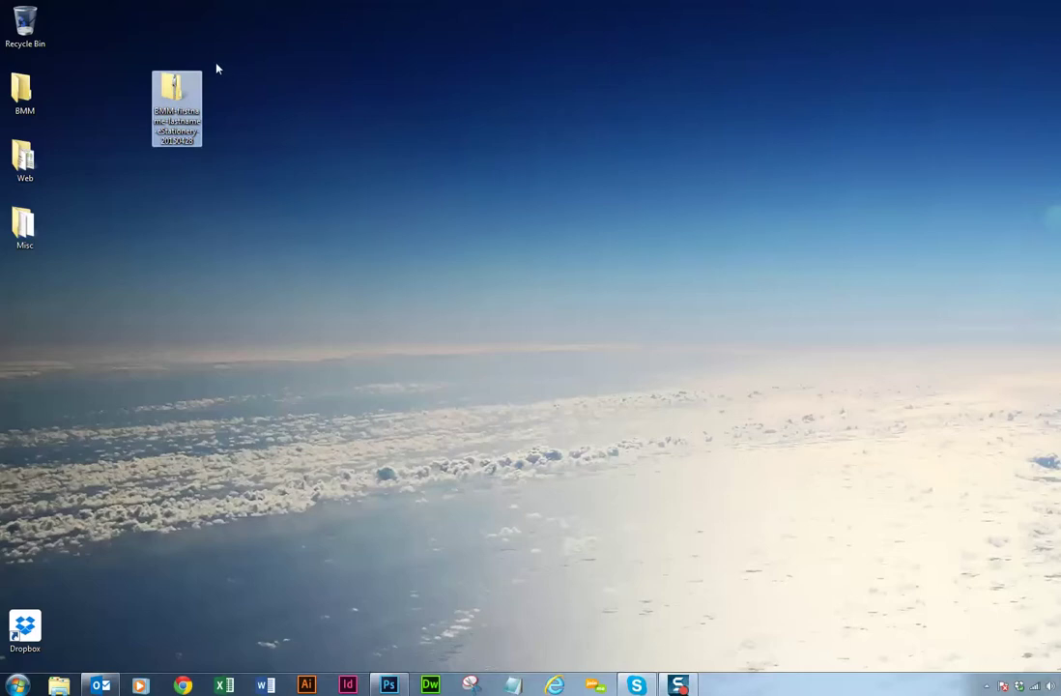
# Open the eStationery ZIP, widen its Name column, and shrink the window into the top-left corner
pyautogui.doubleClick(176, 92)
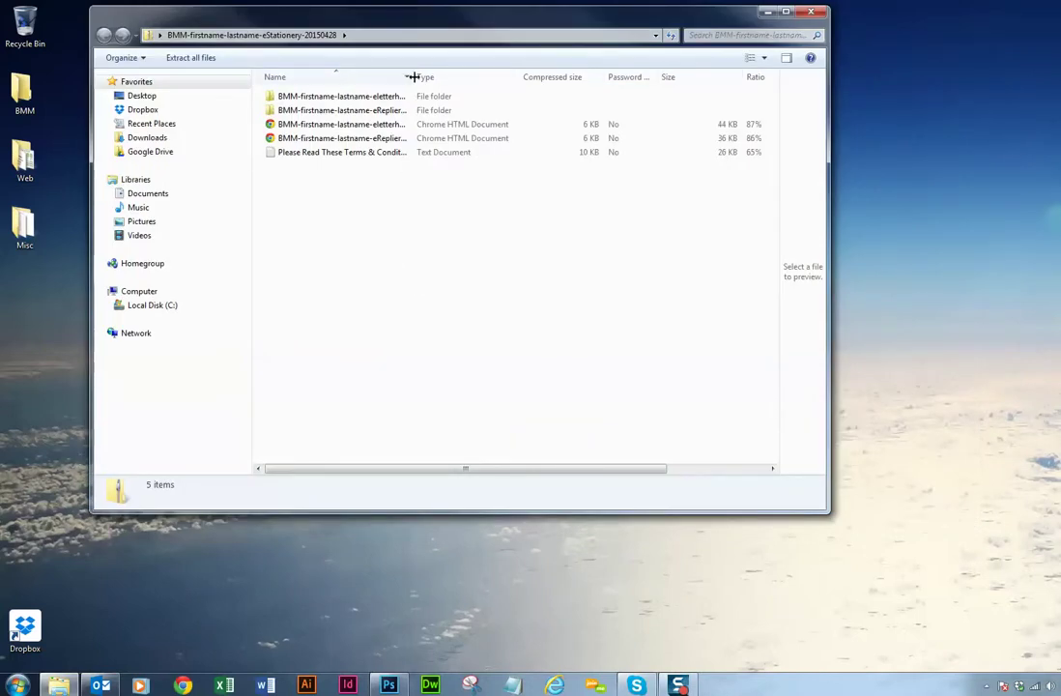
pyautogui.moveTo(413, 76); pyautogui.dragTo(552, 79)
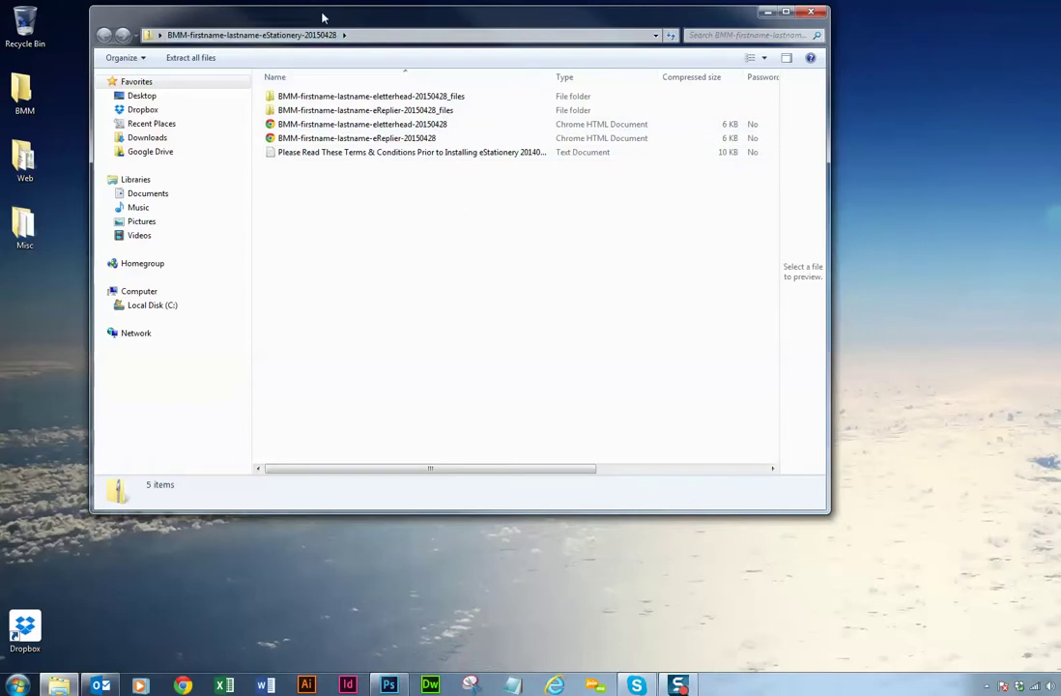
pyautogui.moveTo(324, 17); pyautogui.dragTo(302, 21)
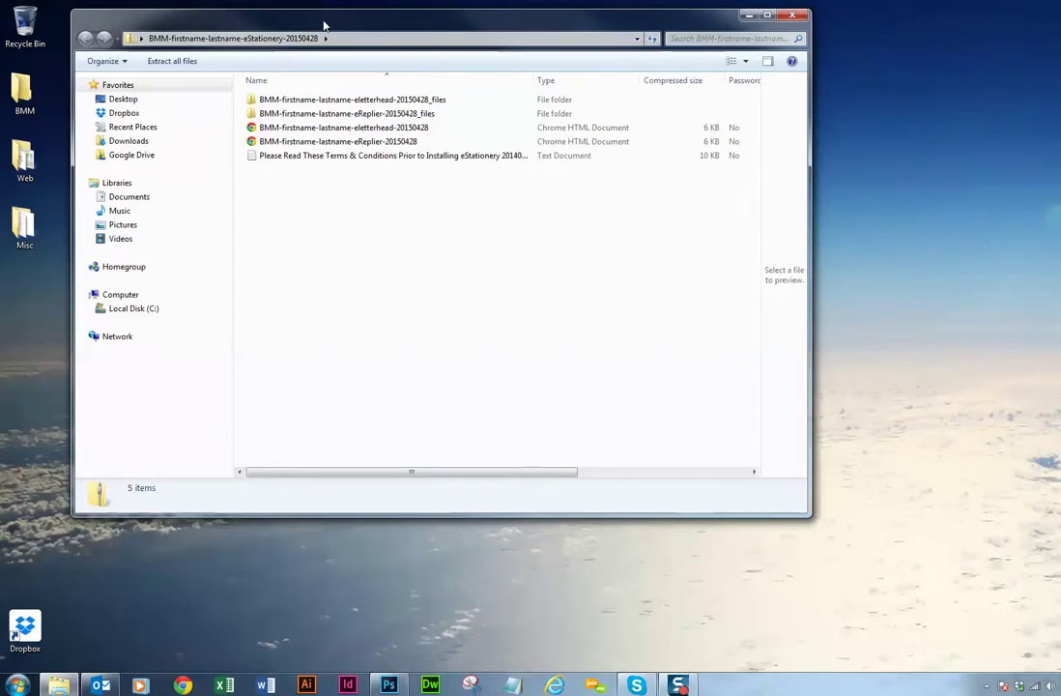
pyautogui.moveTo(324, 24); pyautogui.dragTo(306, 24)
pyautogui.moveTo(422, 24); pyautogui.dragTo(395, 28)
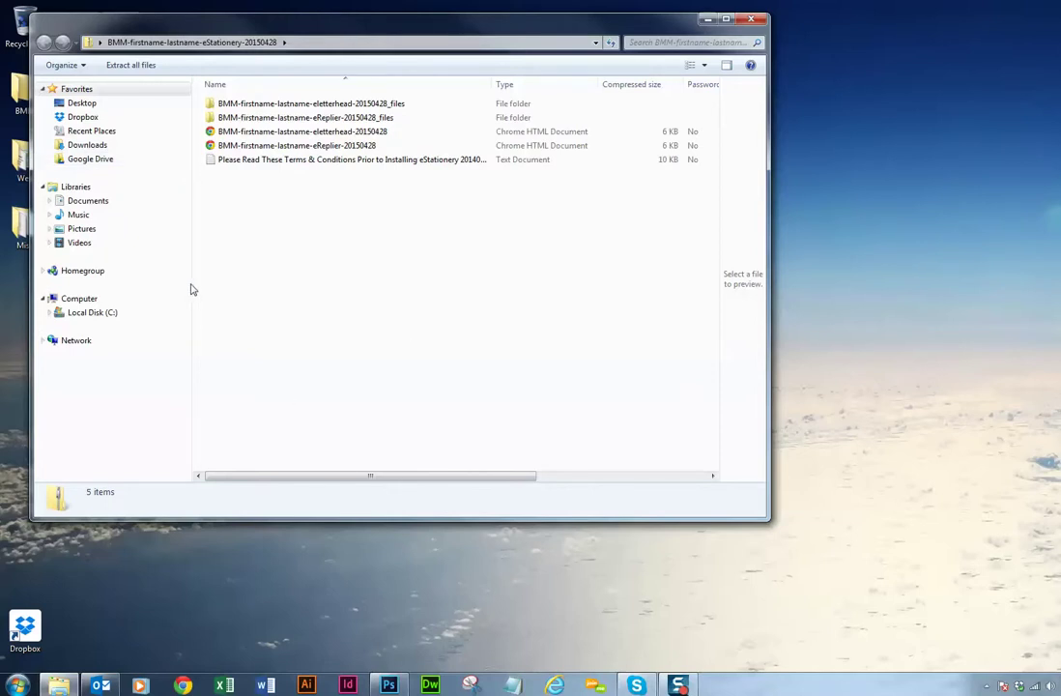
pyautogui.moveTo(191, 290); pyautogui.dragTo(112, 268)
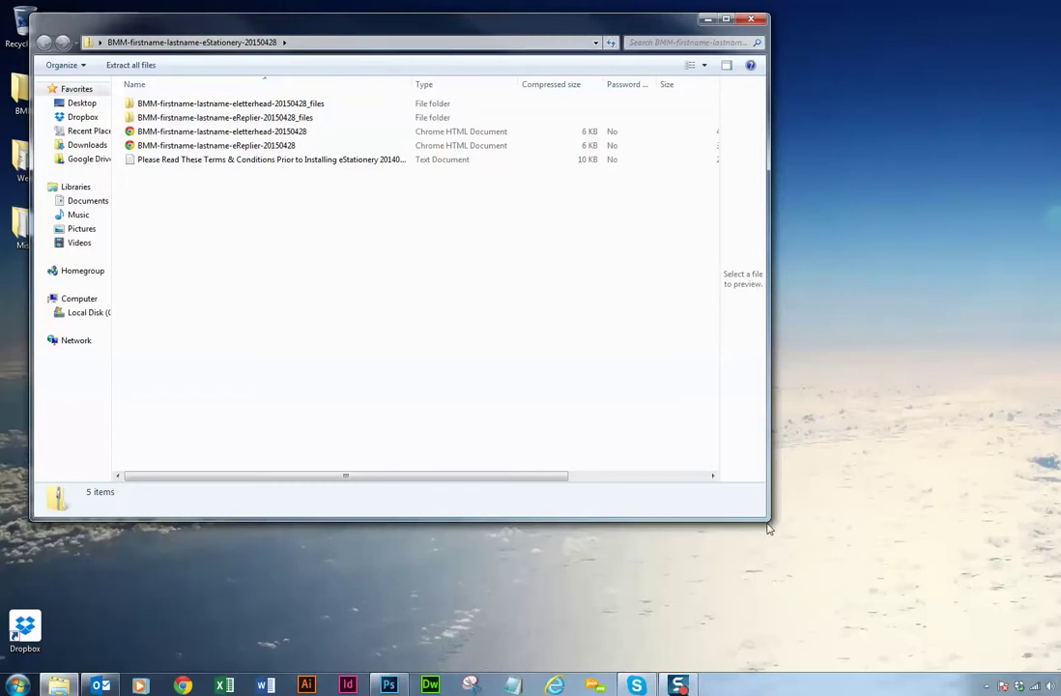
pyautogui.moveTo(769, 529); pyautogui.dragTo(410, 282)
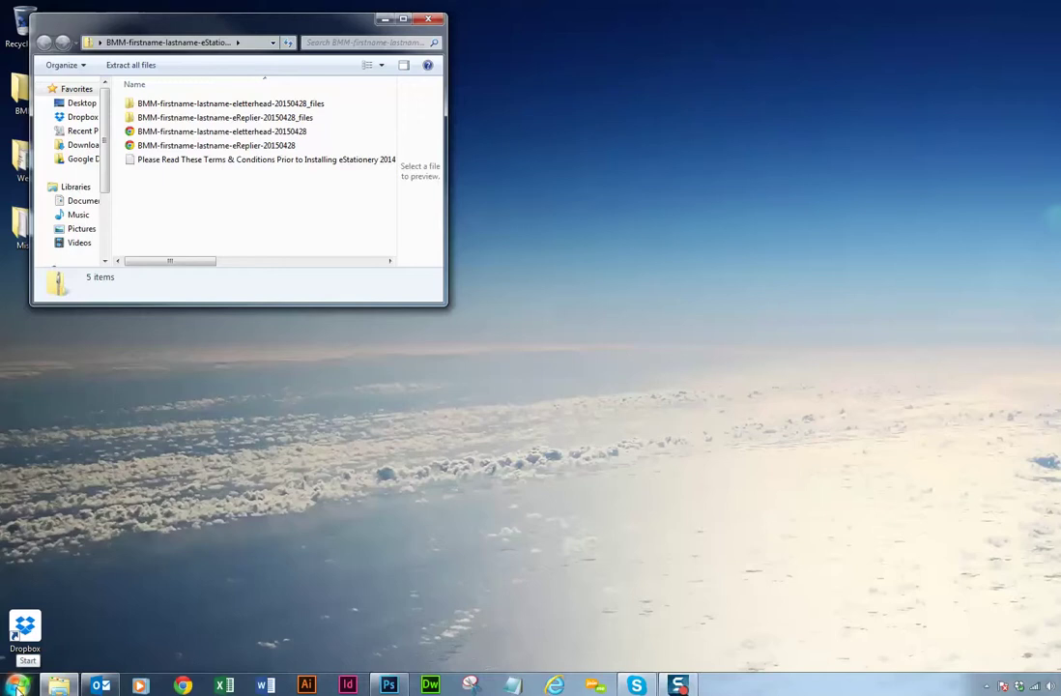
# Search %appdata% from the Start menu to open the AppData Roaming folder
pyautogui.click(17, 688)
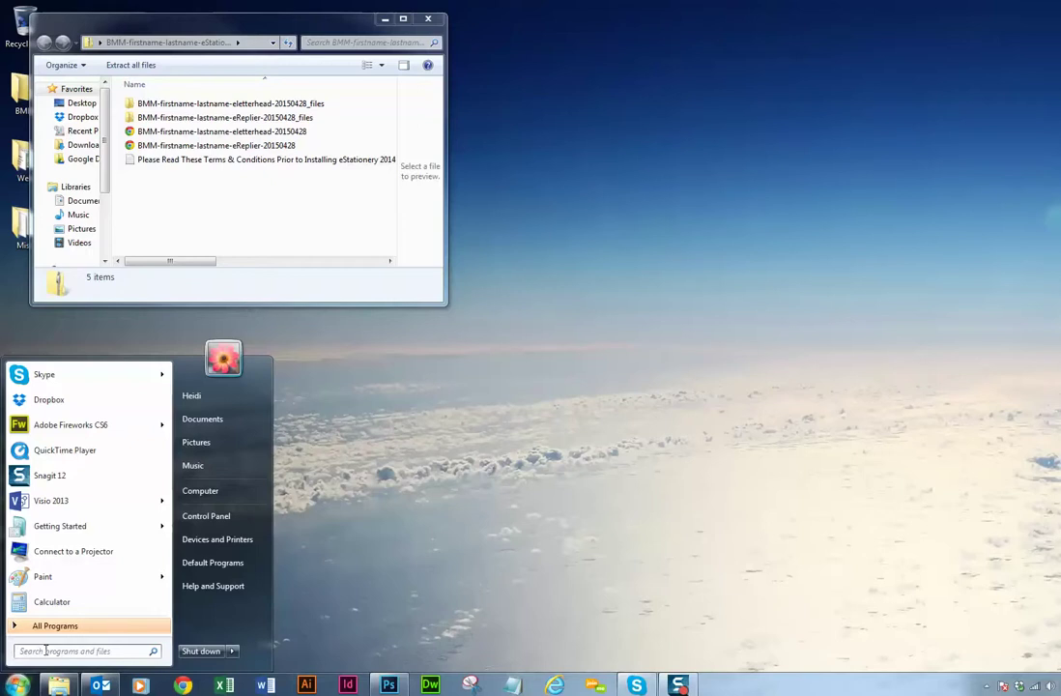
pyautogui.click(45, 650)
pyautogui.write('%')
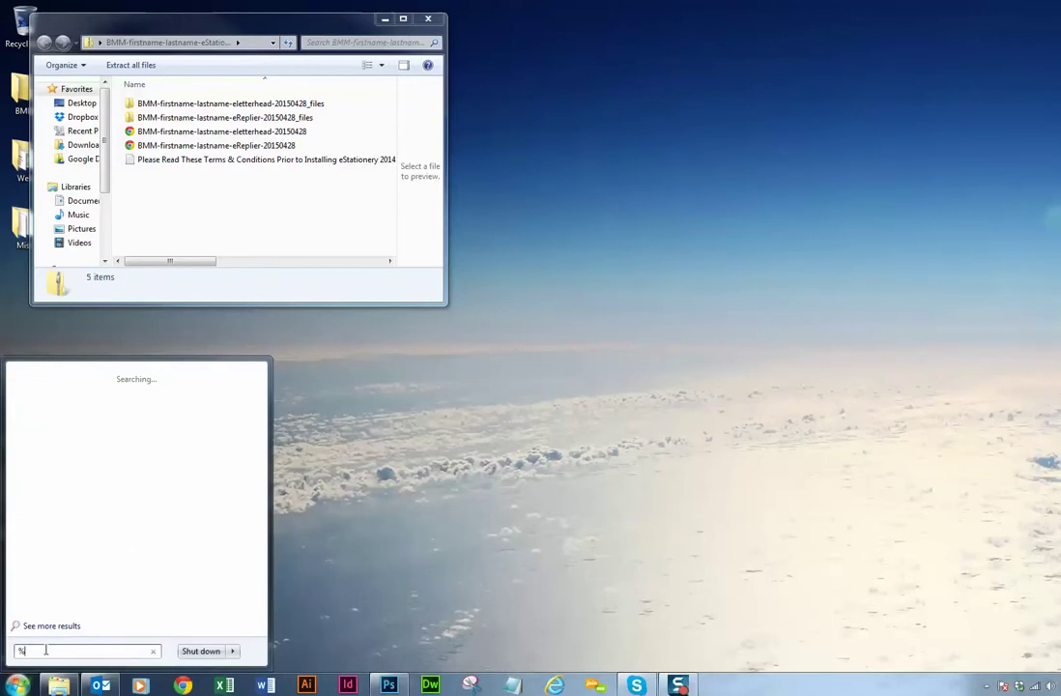
pyautogui.write('appdata%')
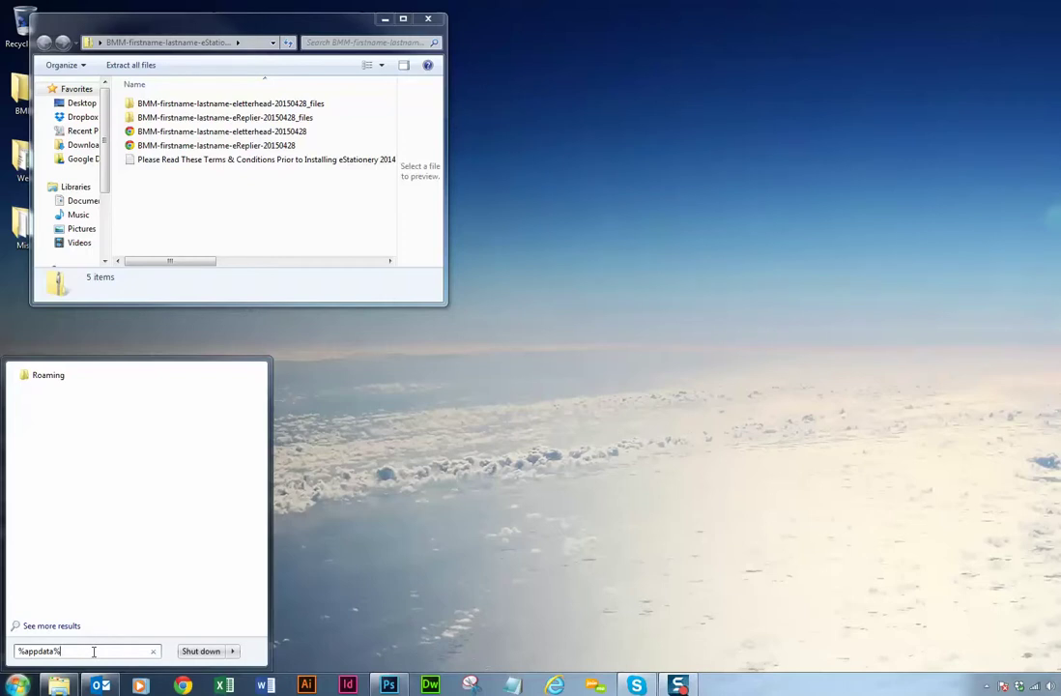
pyautogui.press('Return')
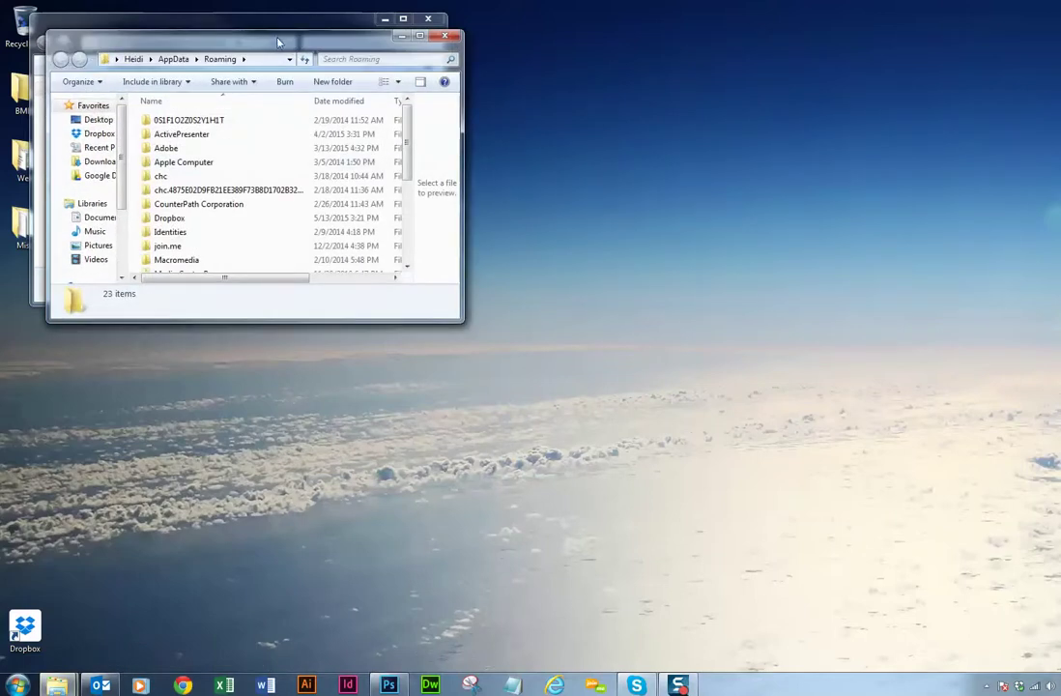
# Place the enlarged Roaming window right of the ZIP window and select the Microsoft folder
pyautogui.moveTo(237, 34); pyautogui.dragTo(581, 25)
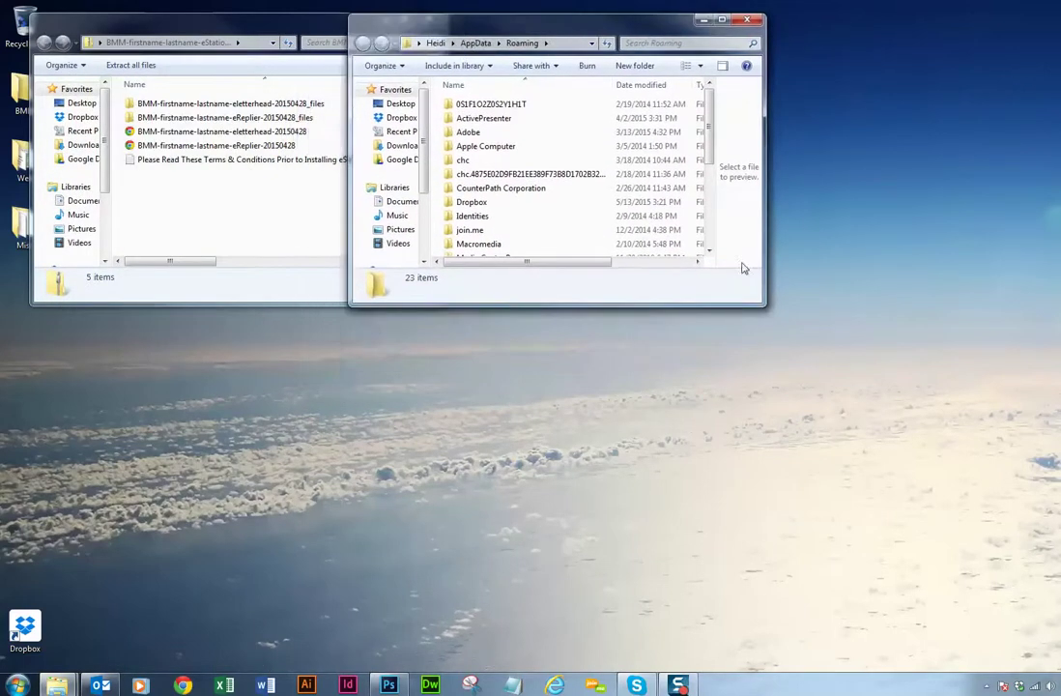
pyautogui.moveTo(757, 302); pyautogui.dragTo(913, 472)
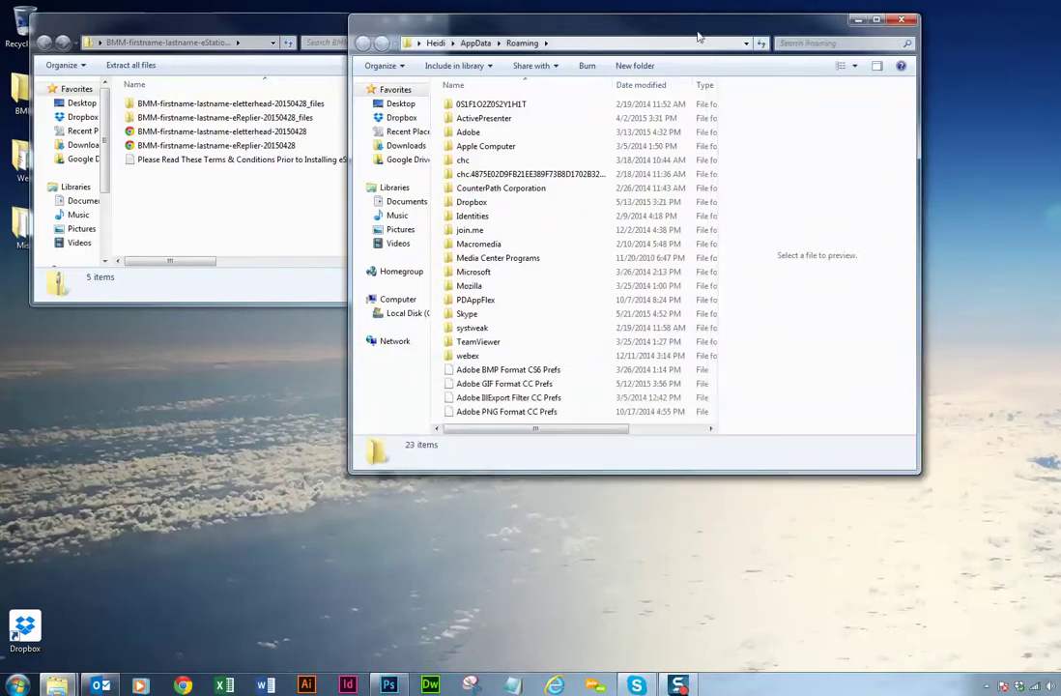
pyautogui.moveTo(698, 36); pyautogui.dragTo(811, 35)
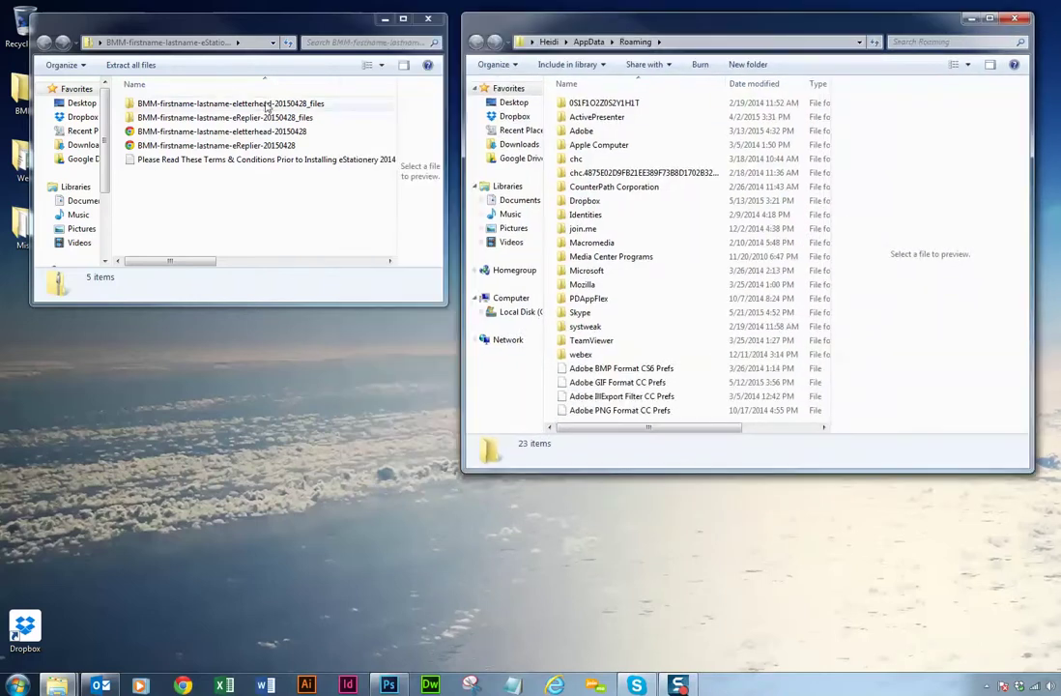
pyautogui.click(592, 272)
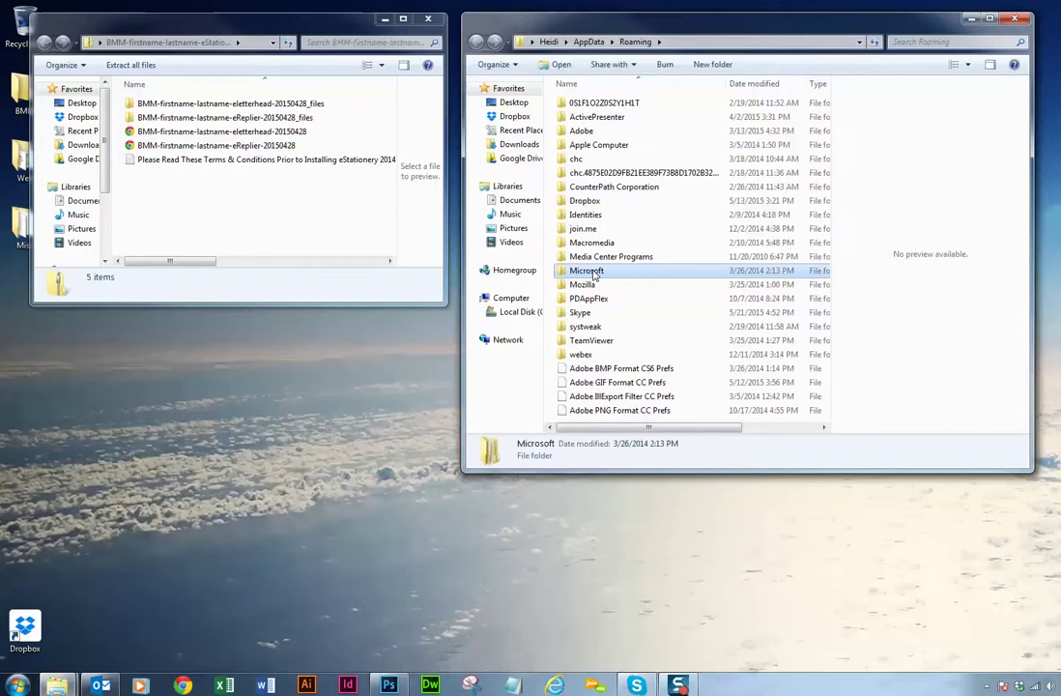
# Open Microsoft\Signatures in the right window and select the eReplier _files folder on the left
pyautogui.doubleClick(592, 271)
pyautogui.scroll(-2, 594, 274)
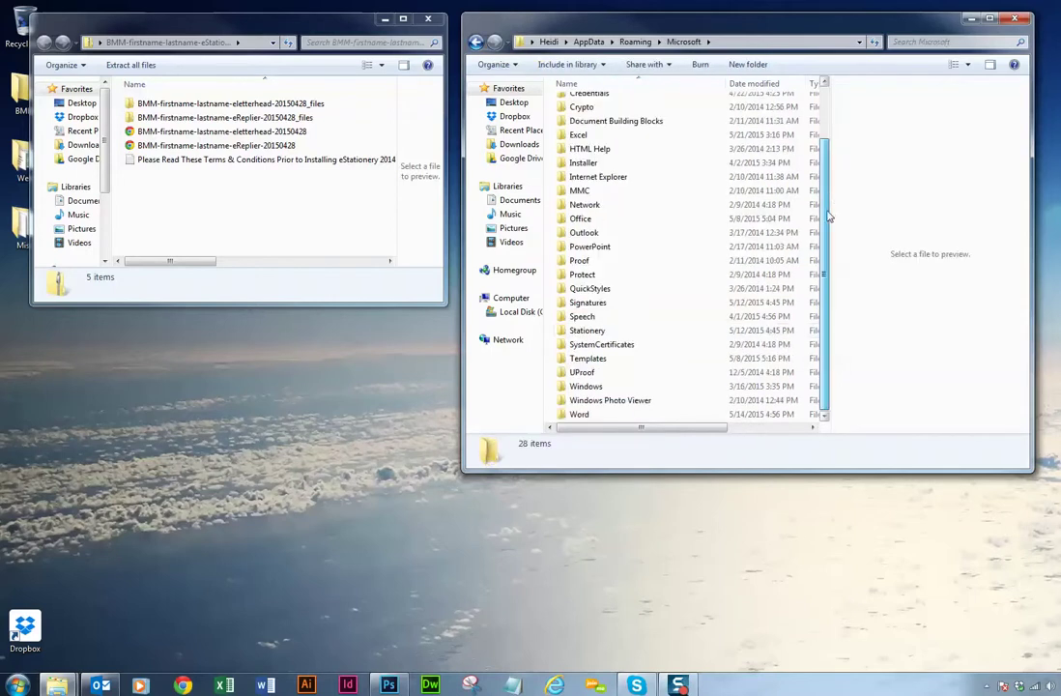
pyautogui.doubleClick(597, 304)
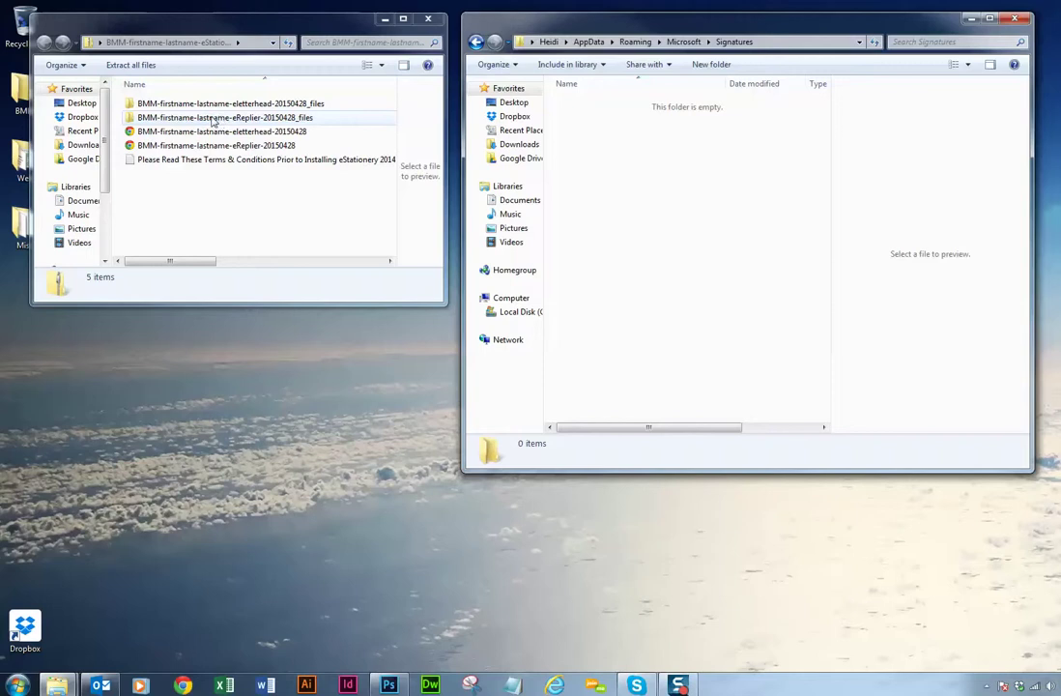
pyautogui.click(213, 118)
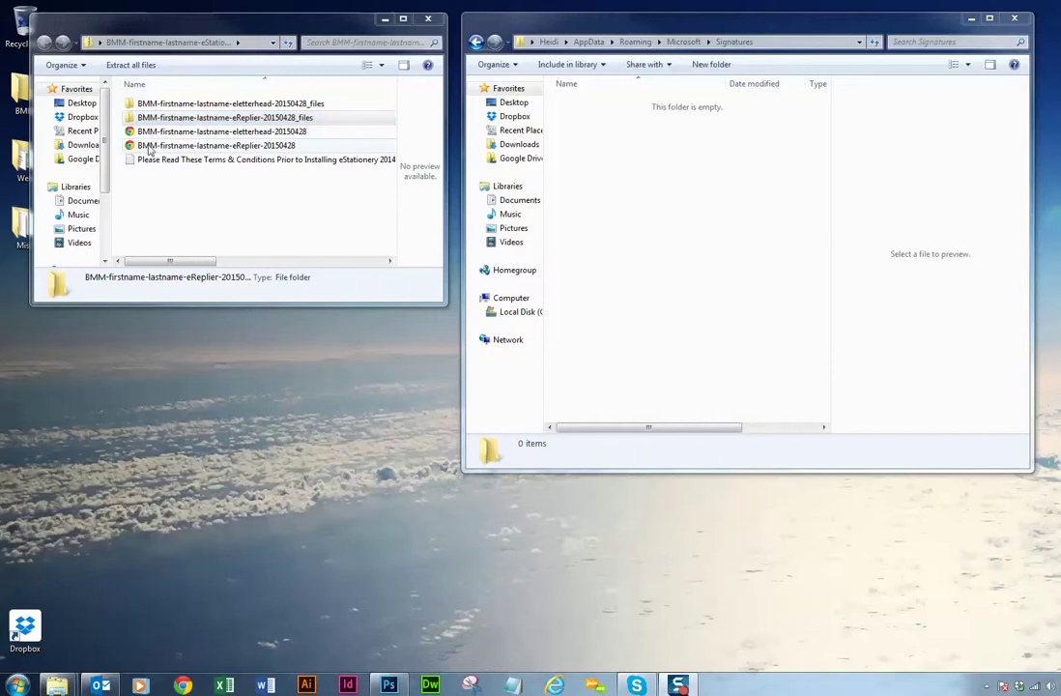
# Copy the eReplier-20150428 page and its _files folder into the Signatures folder
pyautogui.click(145, 117)
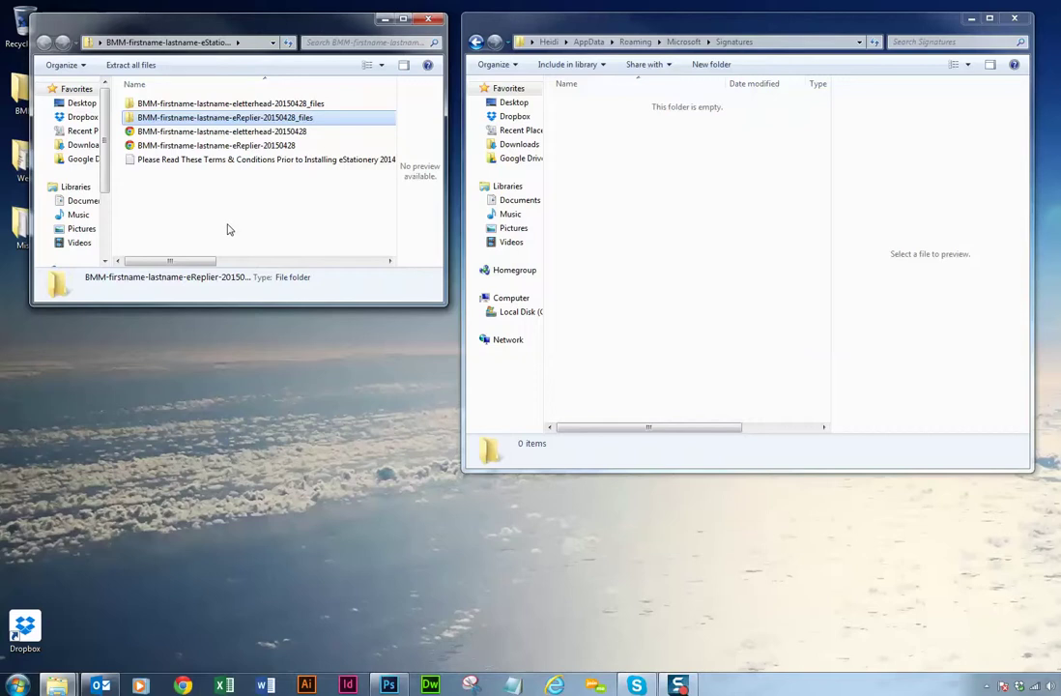
pyautogui.keyDown('ctrl'); pyautogui.click(248, 147); pyautogui.keyUp('ctrl')
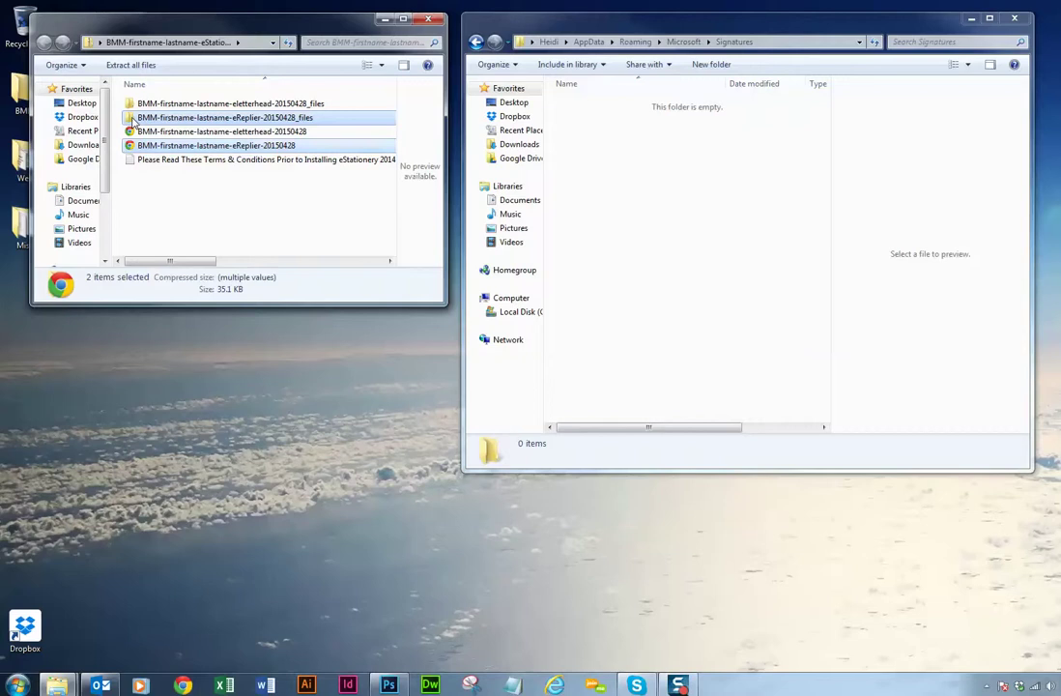
pyautogui.moveTo(133, 119); pyautogui.dragTo(694, 205)
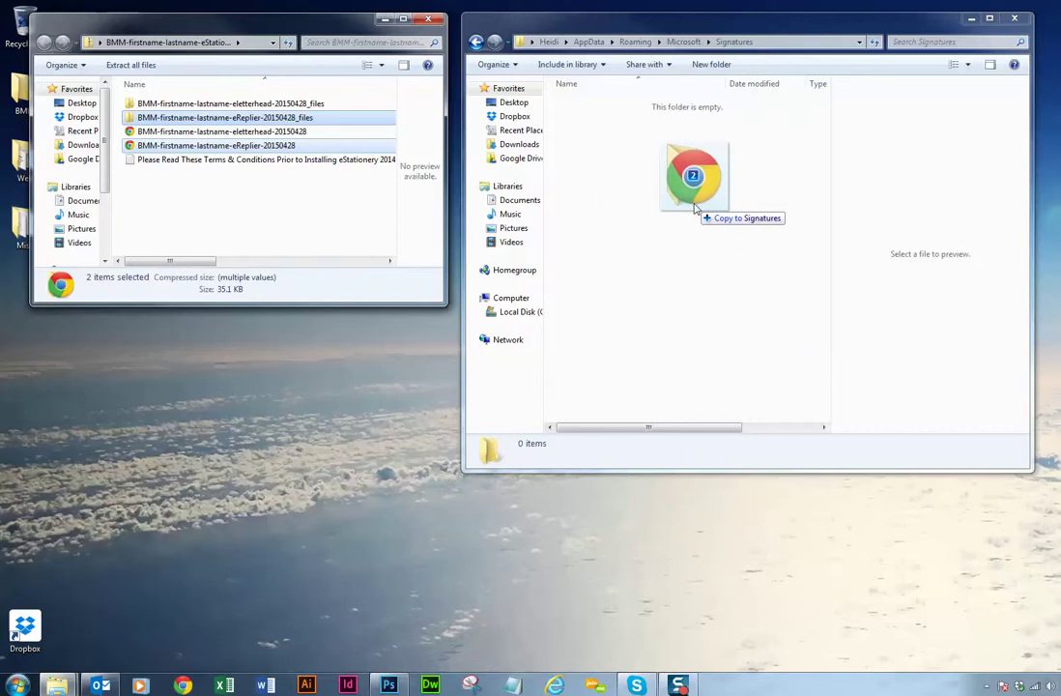
pyautogui.moveTo(694, 206); pyautogui.dragTo(694, 208)
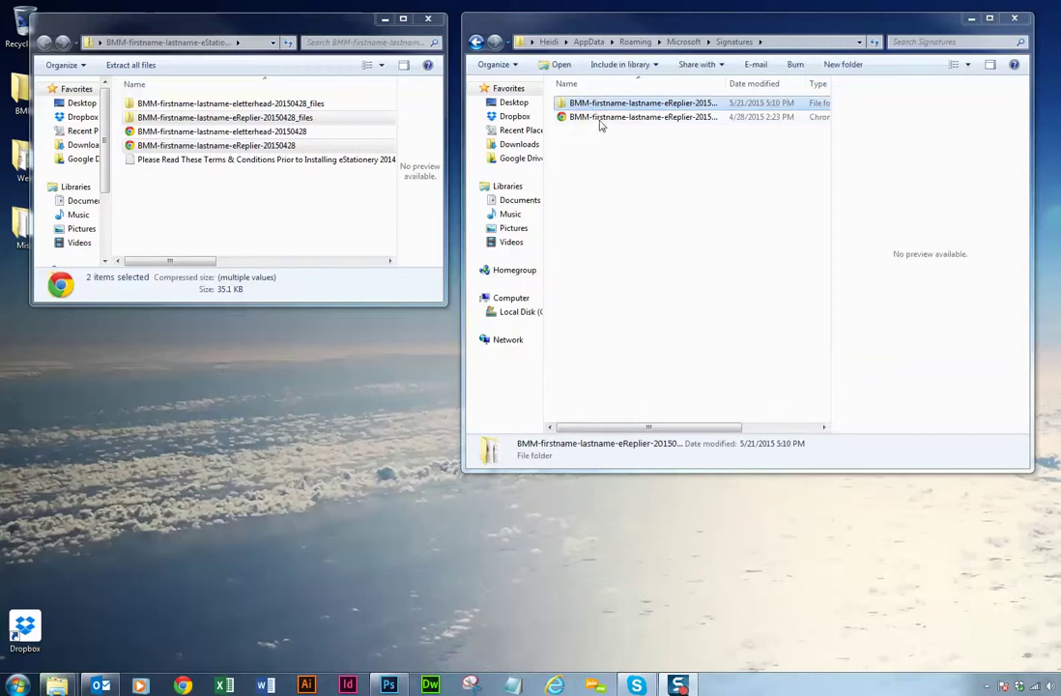
pyautogui.click(623, 178)
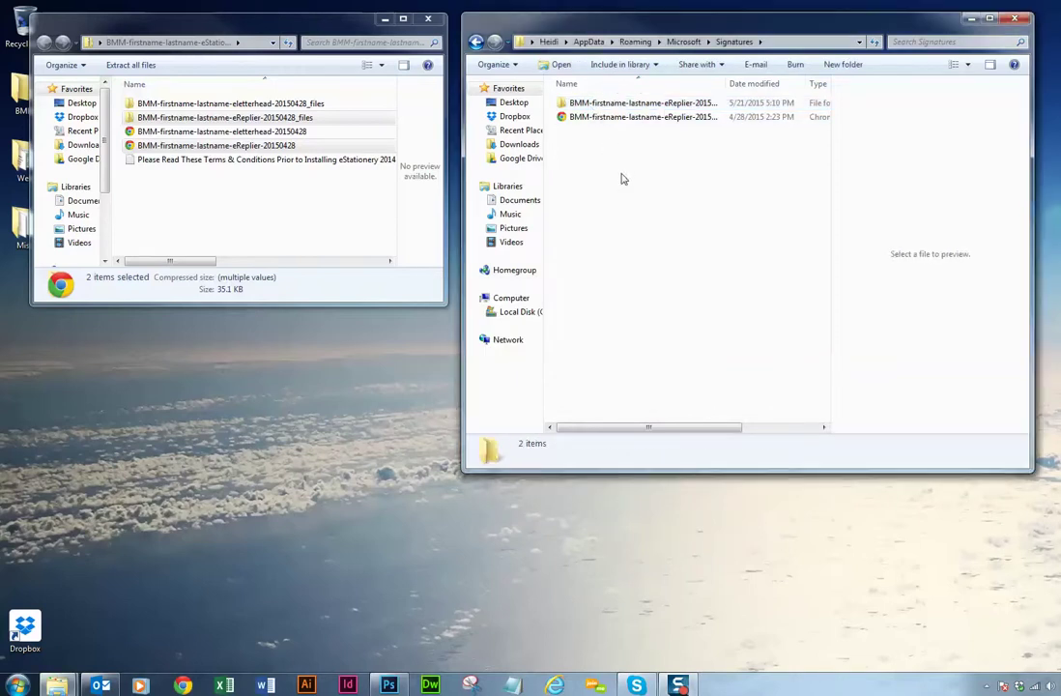
# Go back to the Microsoft folder and delete the old Stationery folder to the Recycle Bin
pyautogui.click(476, 43)
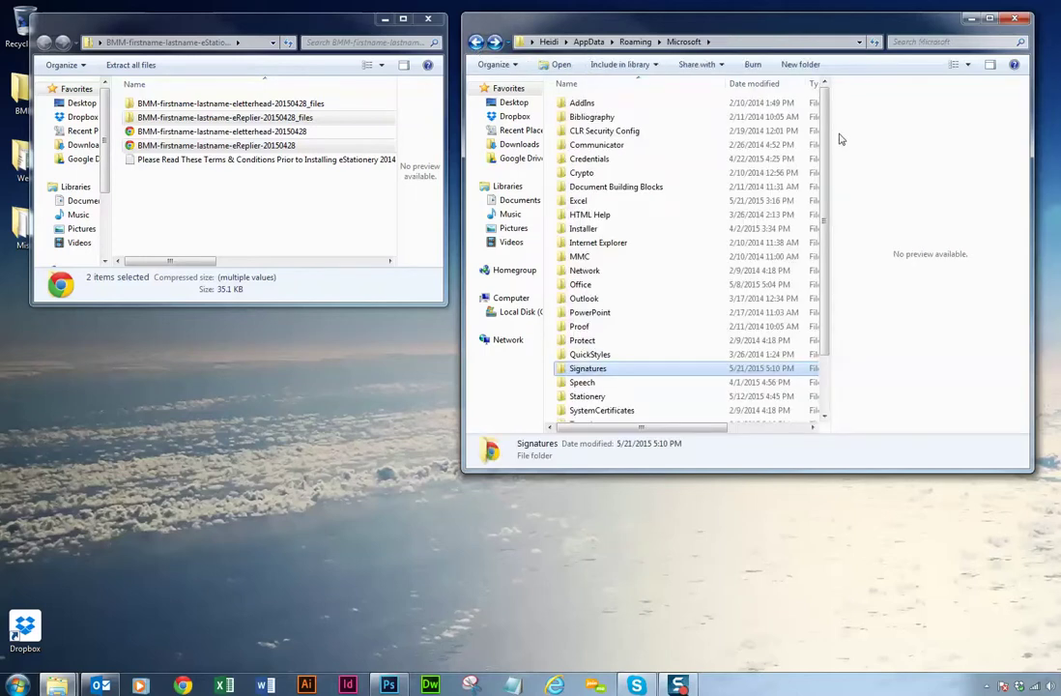
pyautogui.moveTo(826, 138); pyautogui.dragTo(826, 192)
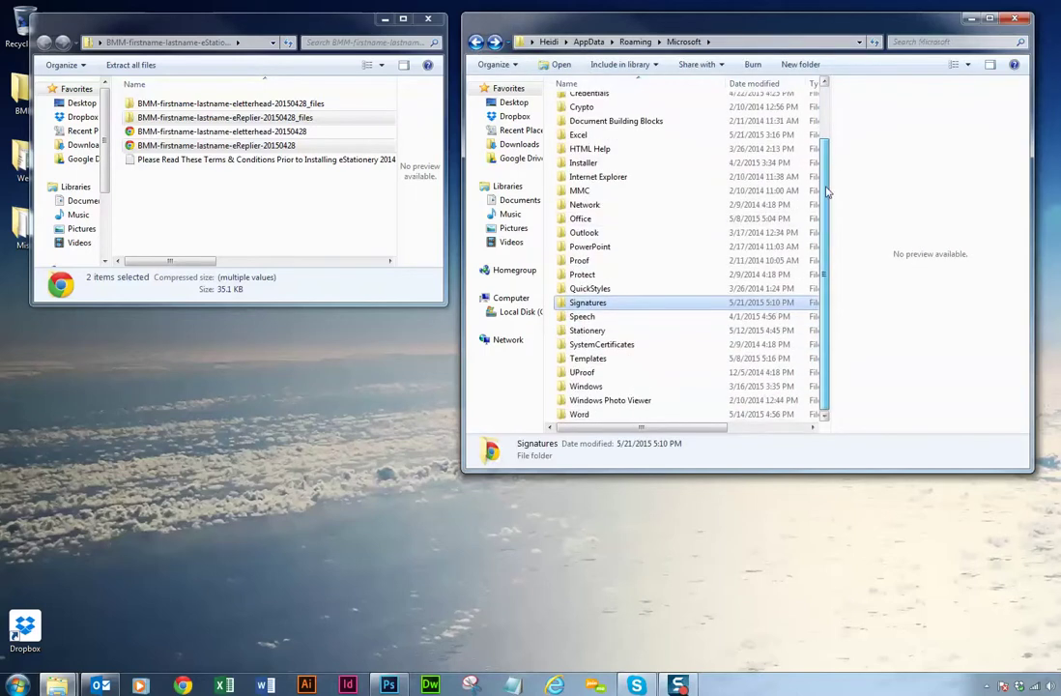
pyautogui.click(589, 332)
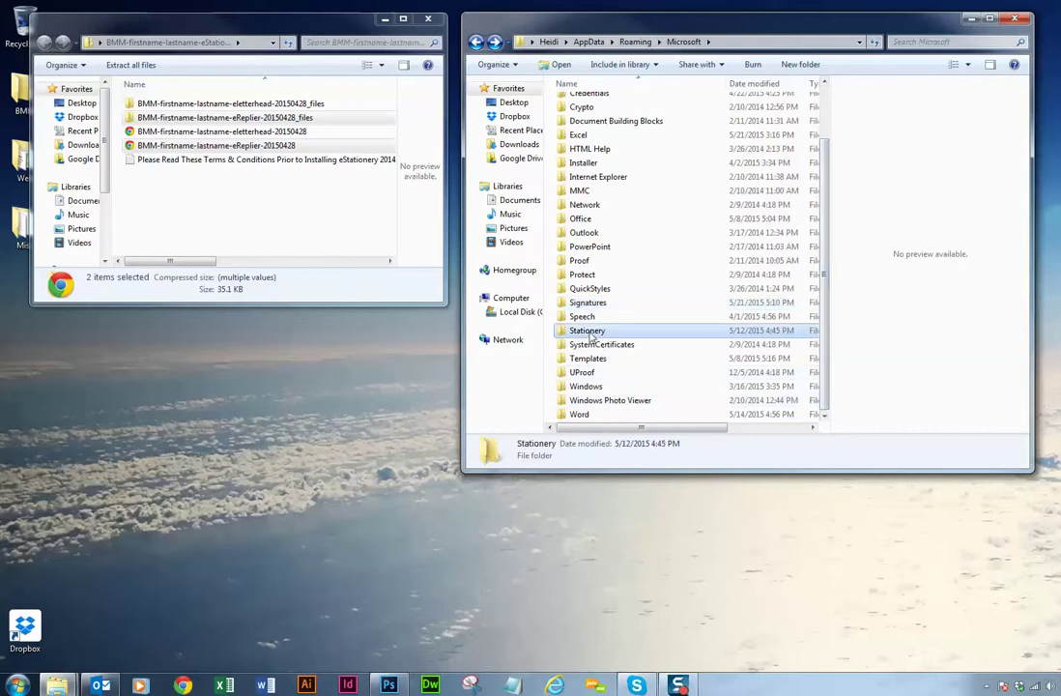
pyautogui.press('Delete')
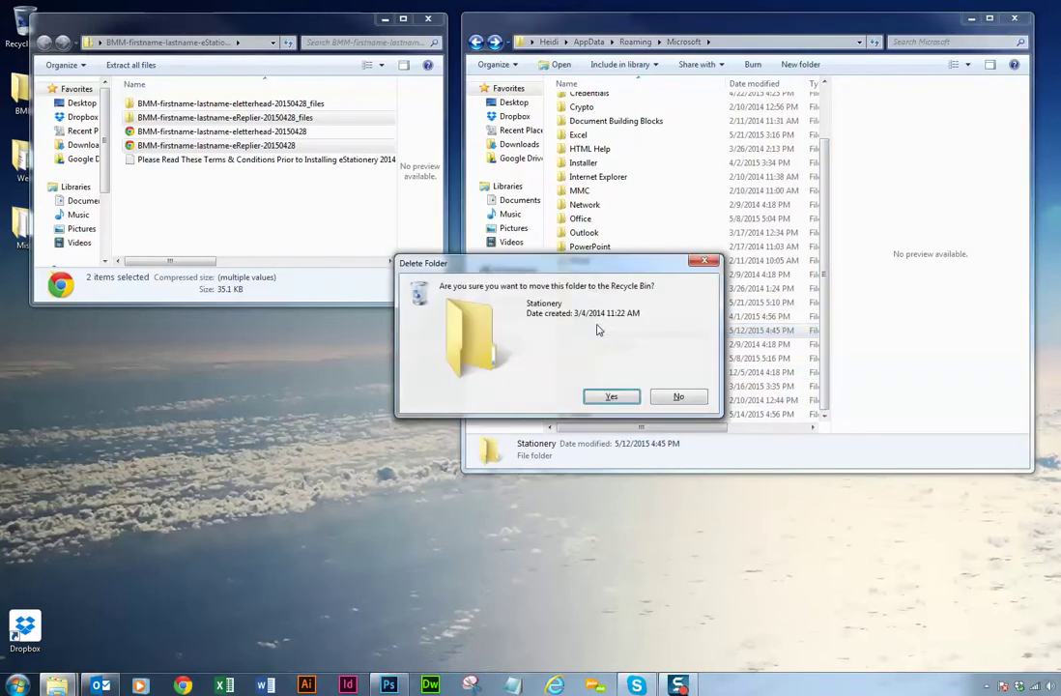
pyautogui.press('Return')
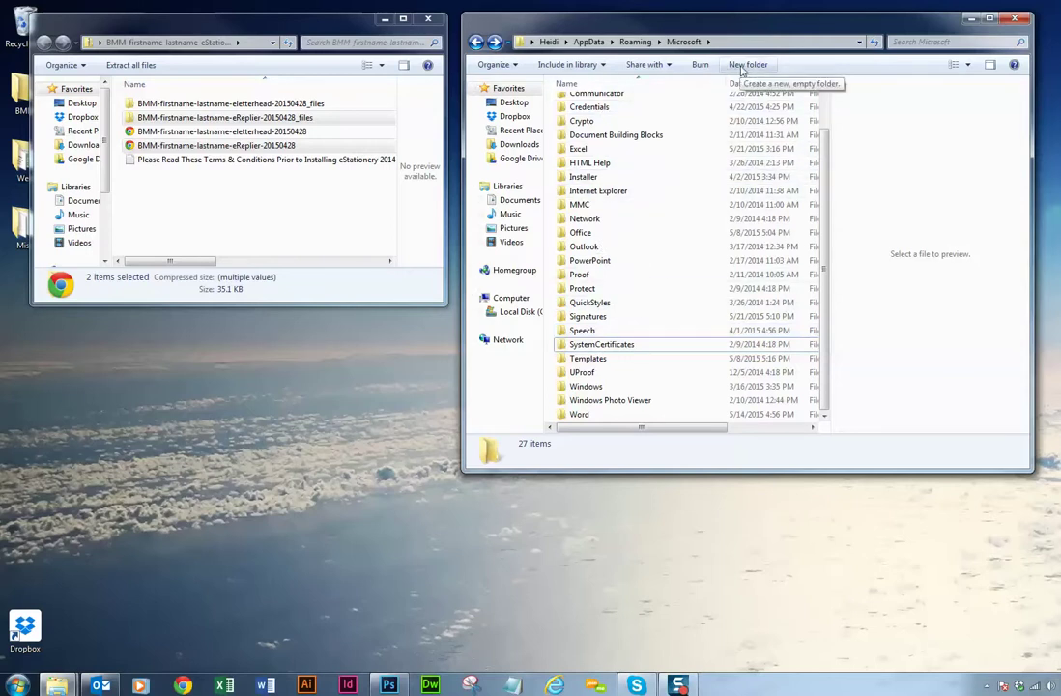
# Create a new folder named Stationery and open it
pyautogui.click(745, 65)
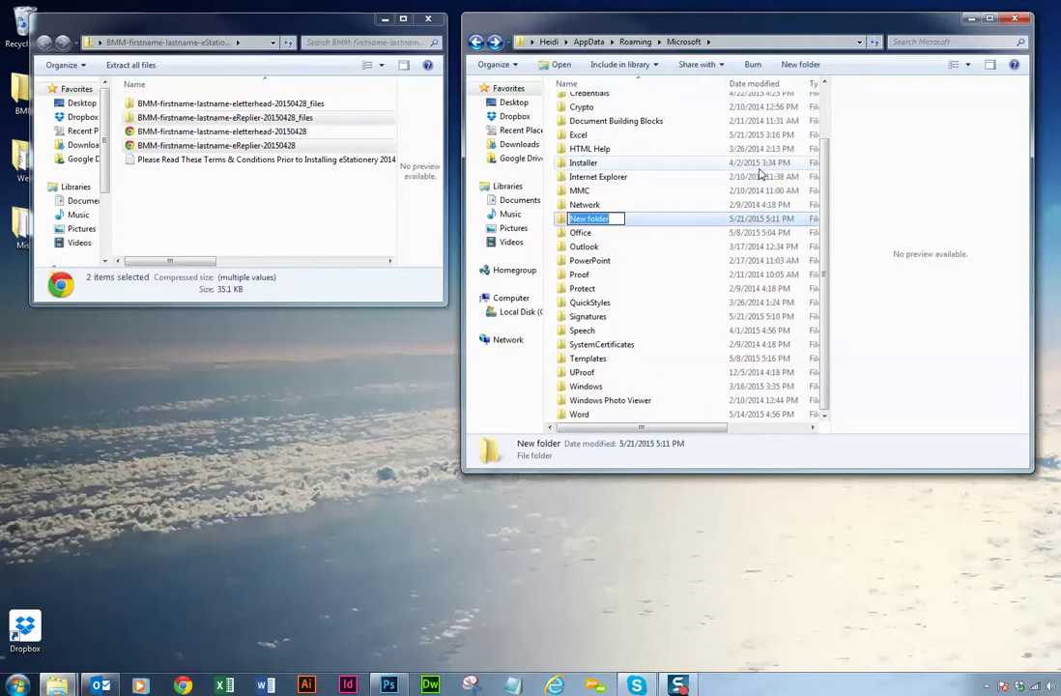
pyautogui.write('Stat')
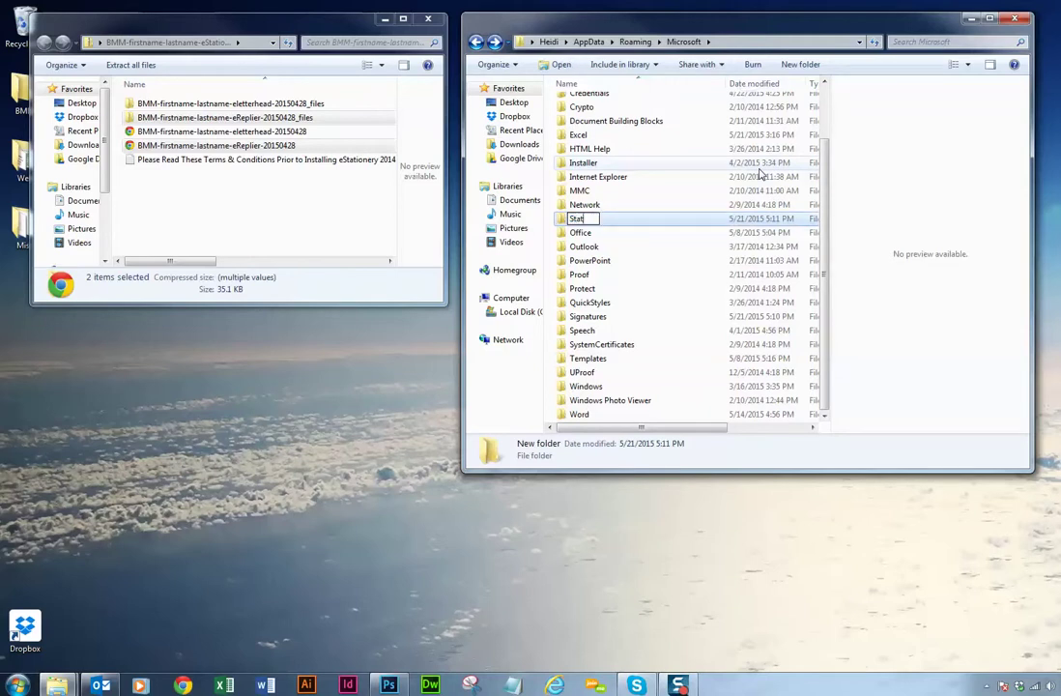
pyautogui.write('ionery')
pyautogui.click(630, 238)
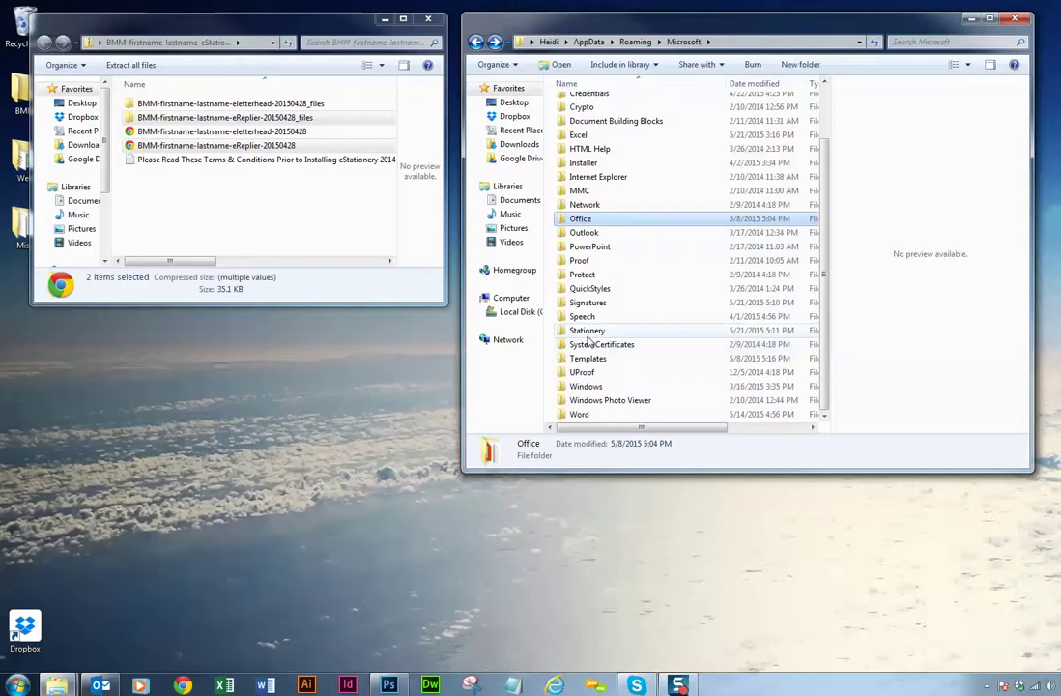
pyautogui.doubleClick(588, 332)
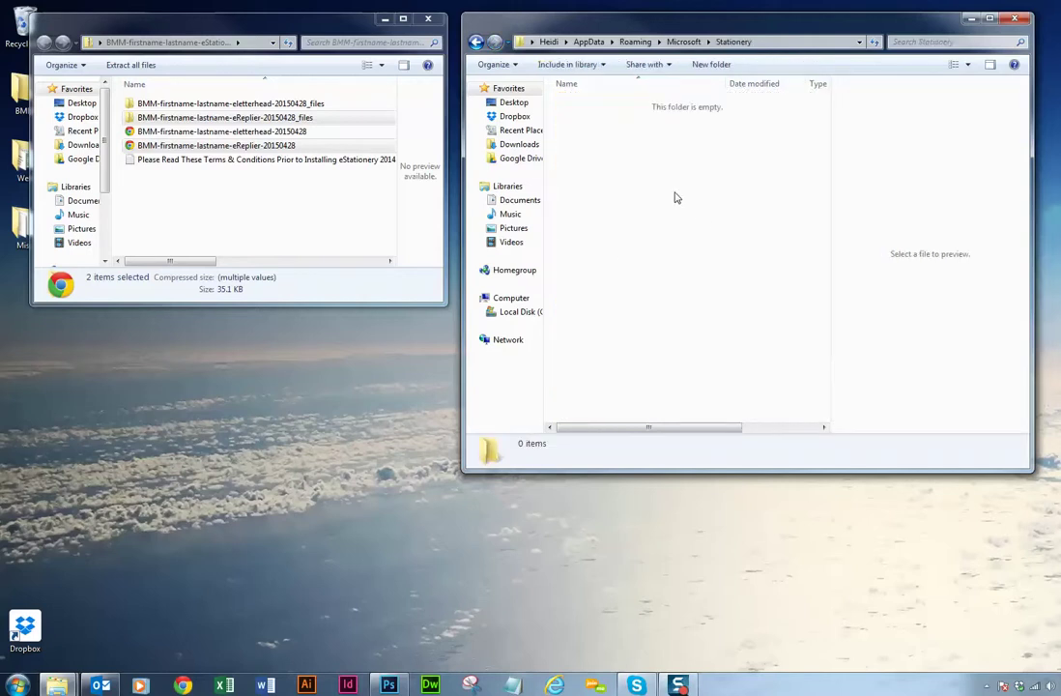
# Copy the eletterhead-20150428 page and its _files folder into the Stationery folder
pyautogui.click(147, 102)
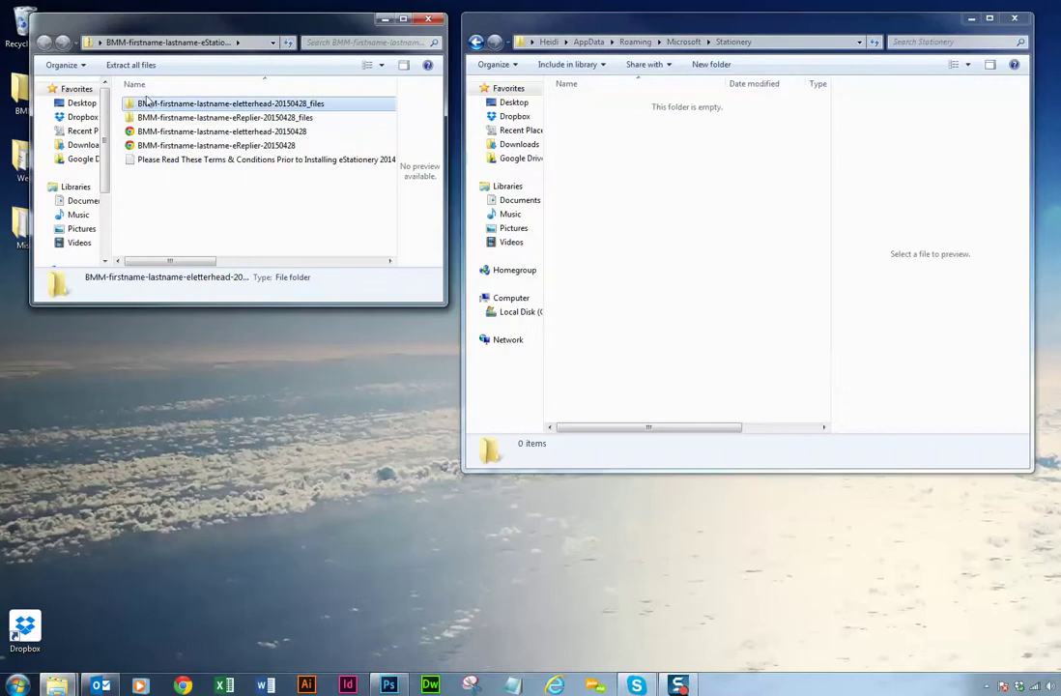
pyautogui.keyDown('ctrl'); pyautogui.click(245, 133); pyautogui.keyUp('ctrl')
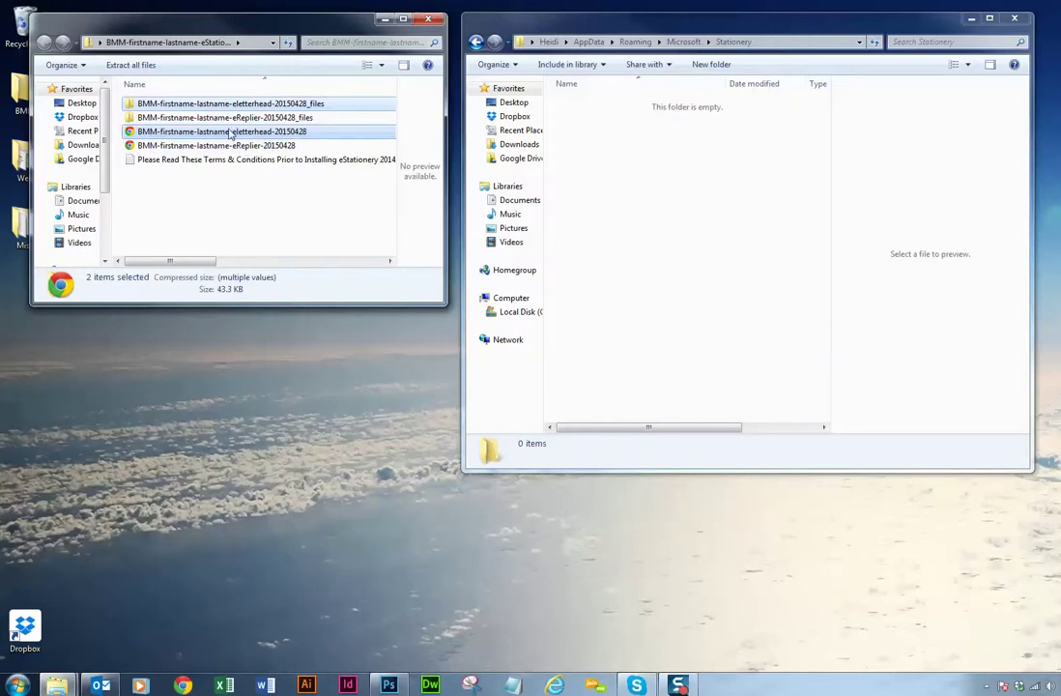
pyautogui.moveTo(230, 133); pyautogui.dragTo(396, 158)
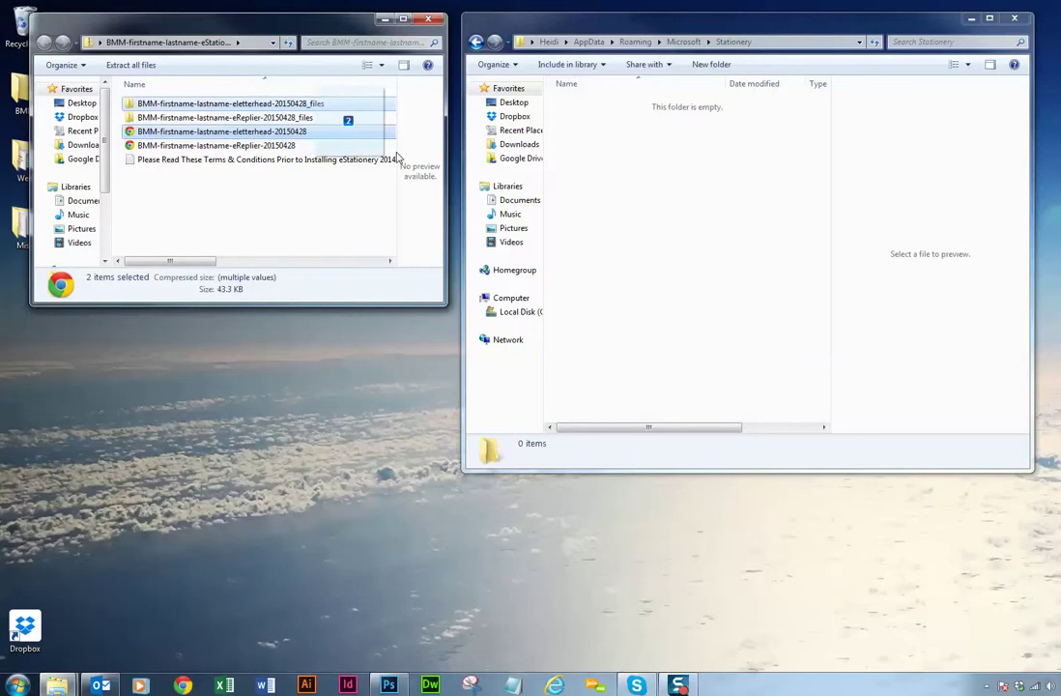
pyautogui.moveTo(396, 158); pyautogui.dragTo(719, 177)
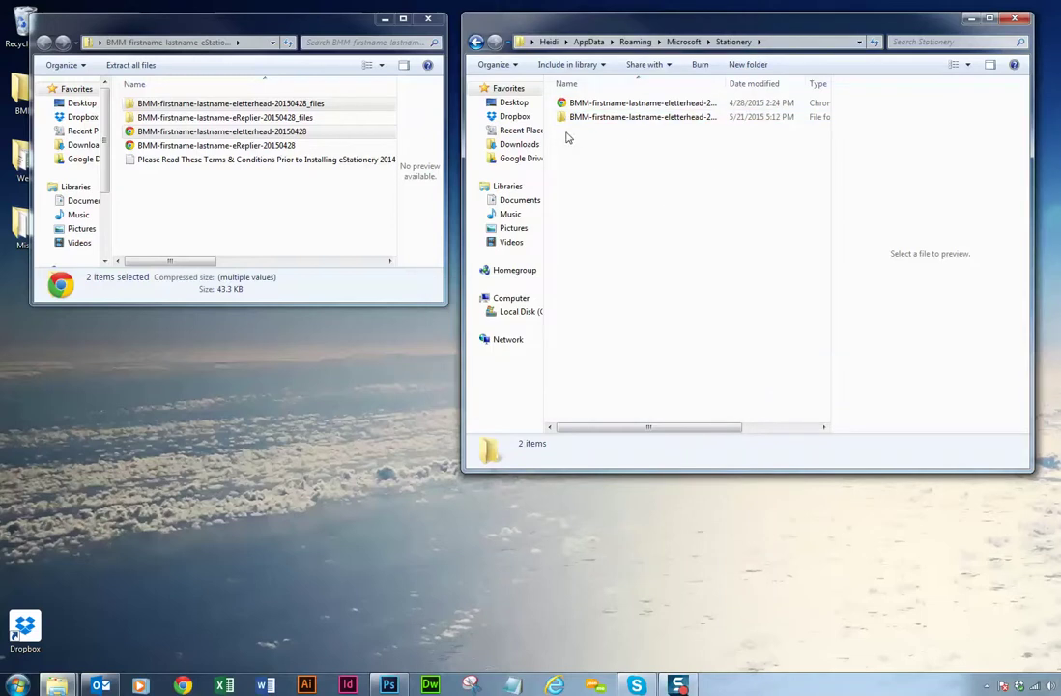
# Close both Explorer windows, move the eStationery desktop icon below Misc, and return to Outlook
pyautogui.click(432, 19)
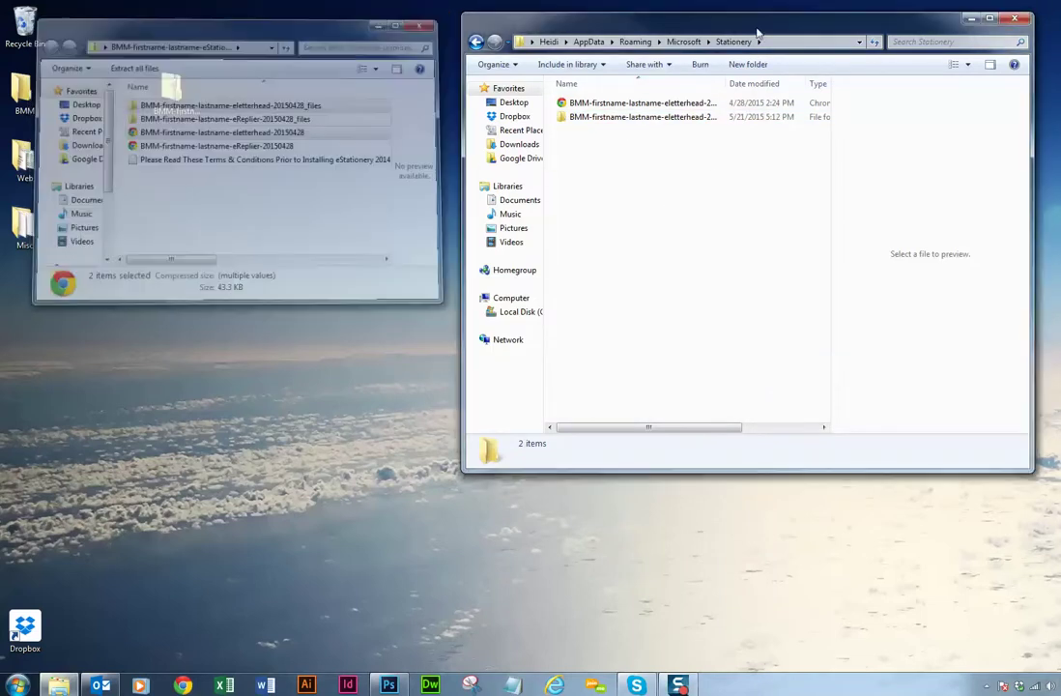
pyautogui.click(1024, 19)
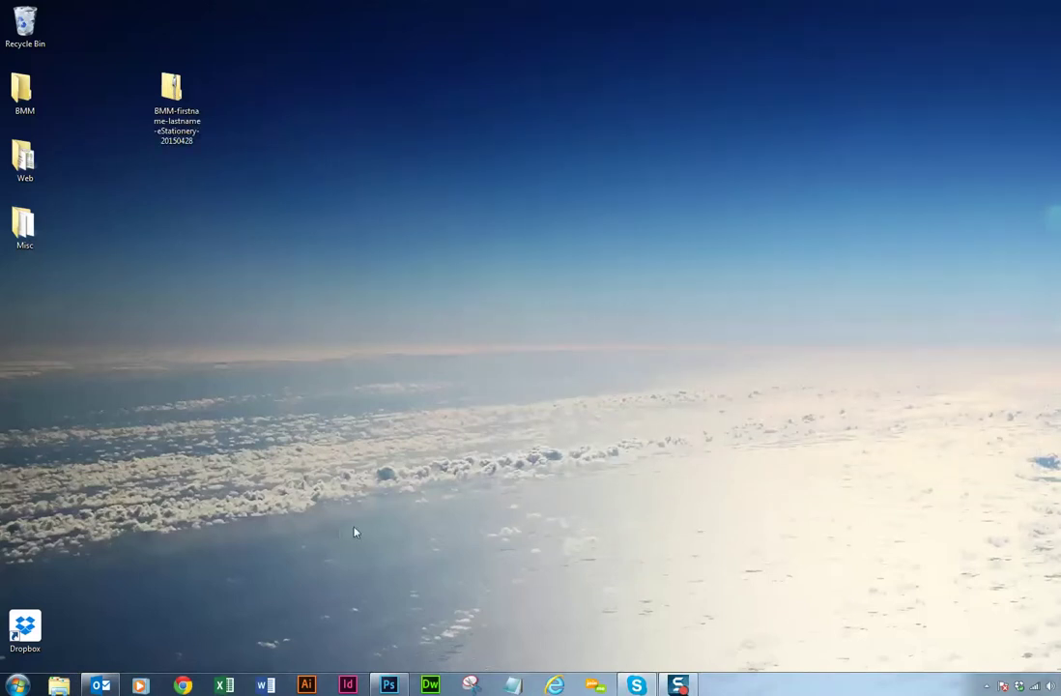
pyautogui.moveTo(174, 94); pyautogui.dragTo(62, 268)
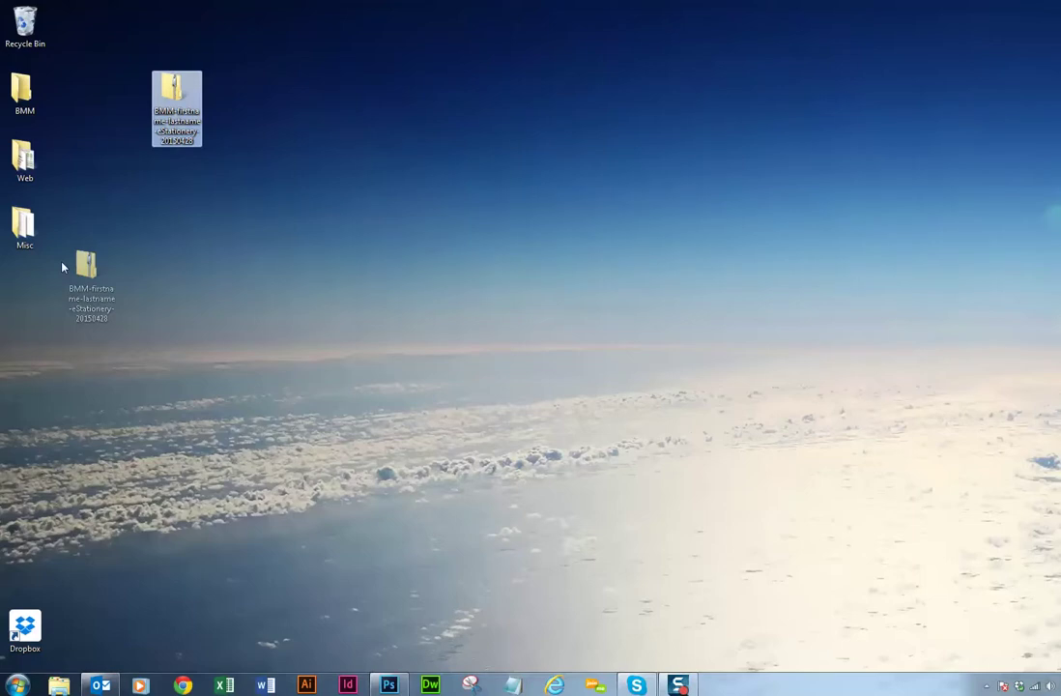
pyautogui.moveTo(62, 268); pyautogui.dragTo(62, 268)
pyautogui.hotkey('alt', 'Tab')
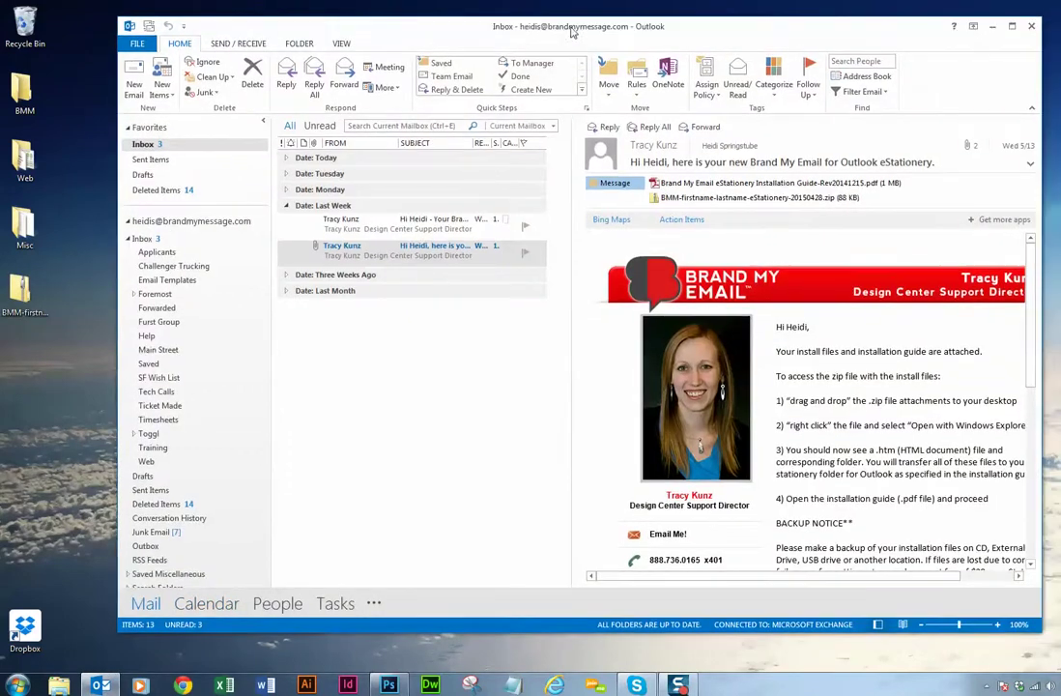
# Go through the File tab to Options, landing on the General page of Outlook Options
pyautogui.moveTo(573, 32); pyautogui.dragTo(584, 24)
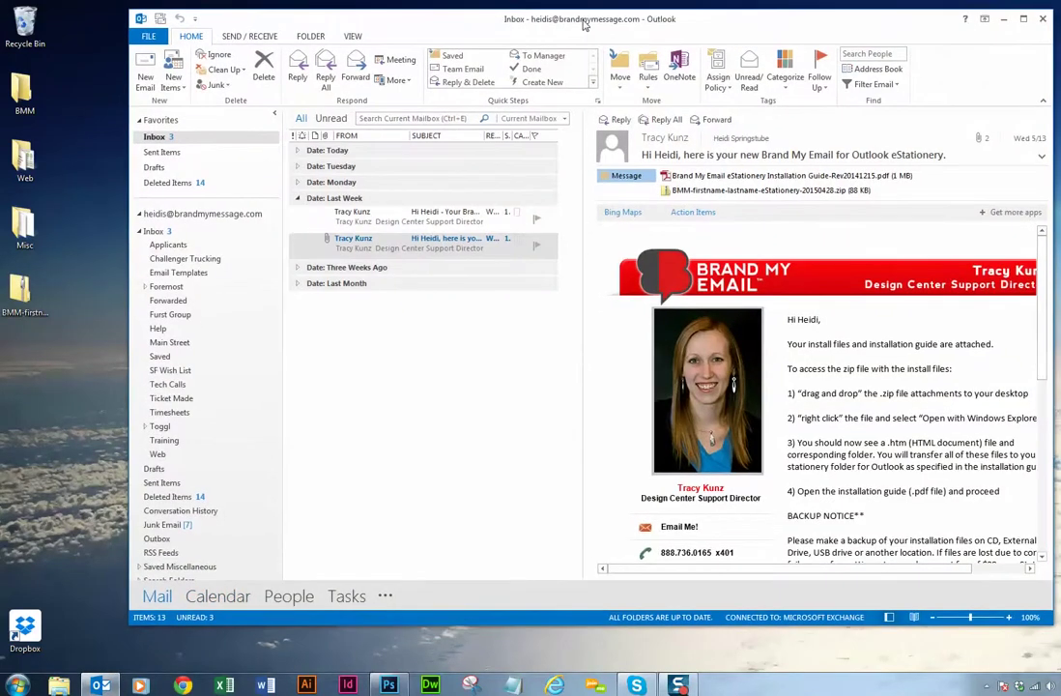
pyautogui.click(149, 37)
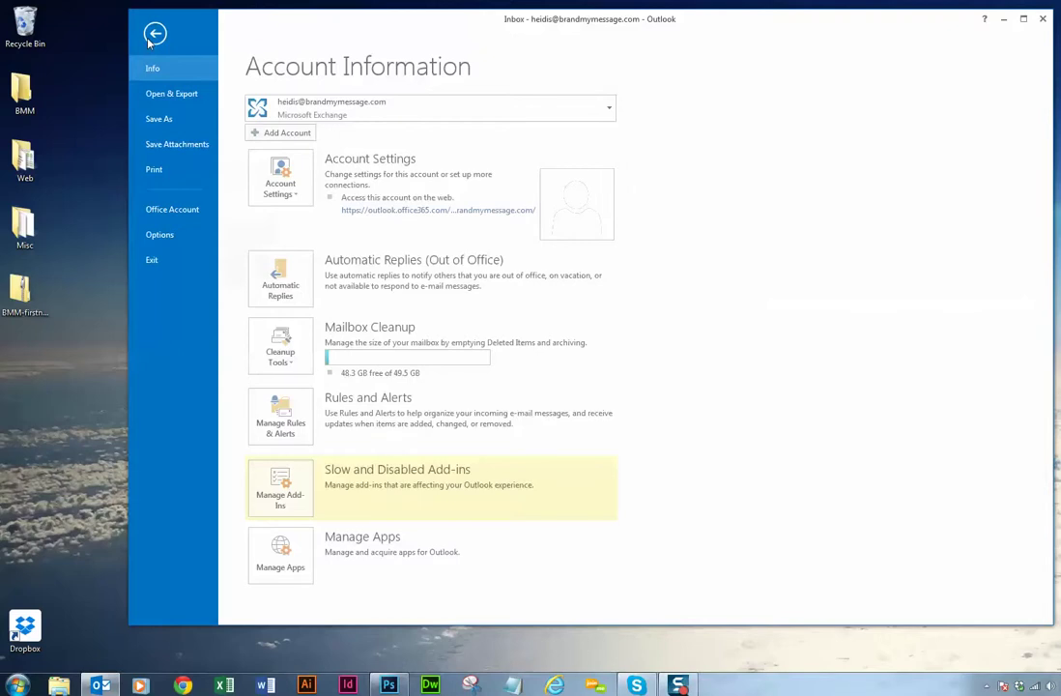
pyautogui.click(151, 39)
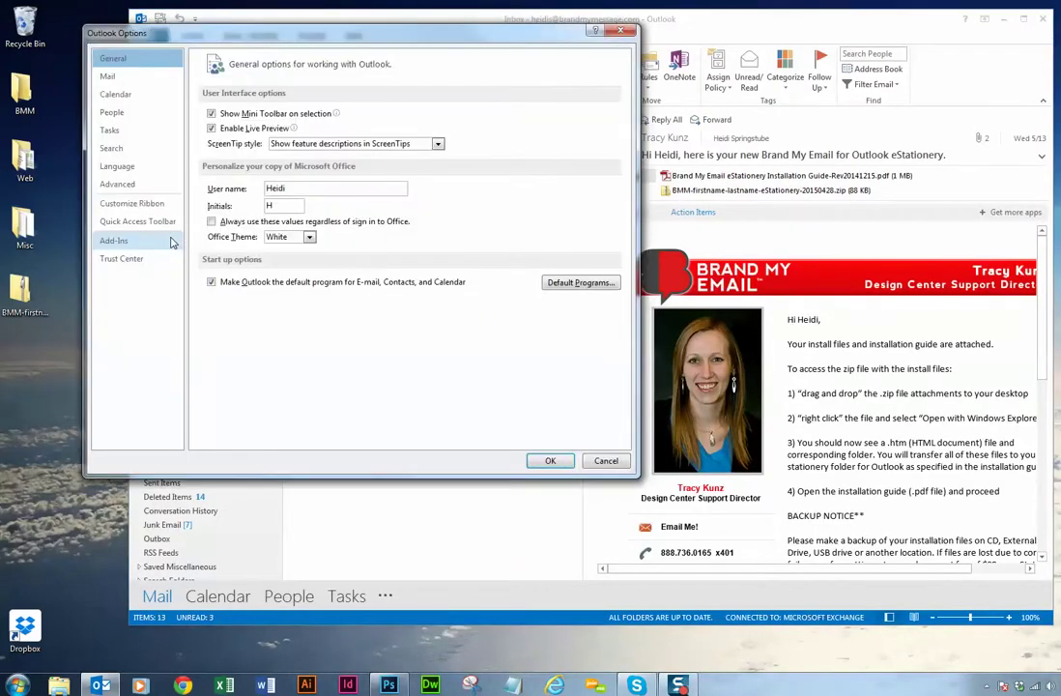
# On the Mail page, keep the compose format as HTML and bring up Signatures and Stationery
pyautogui.click(127, 82)
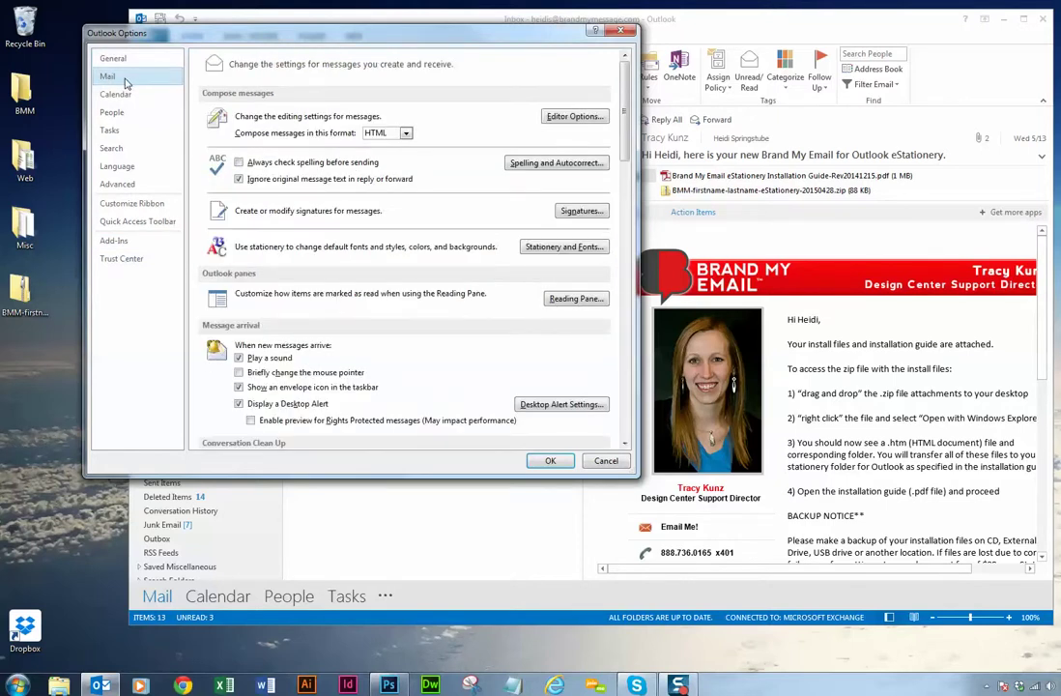
pyautogui.click(407, 134)
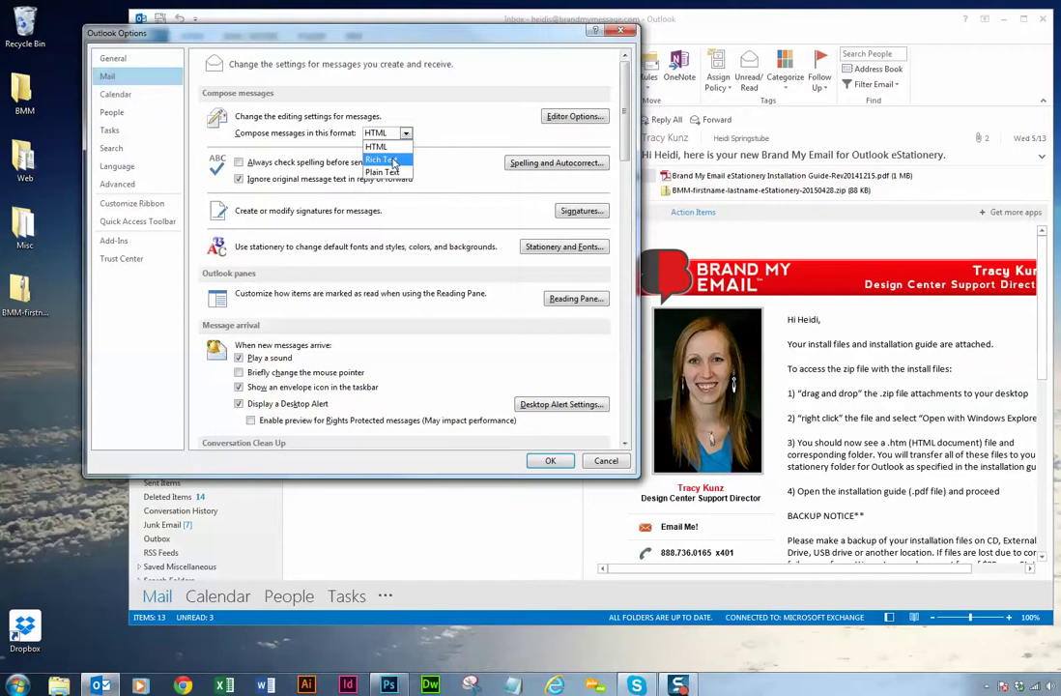
pyautogui.click(394, 161)
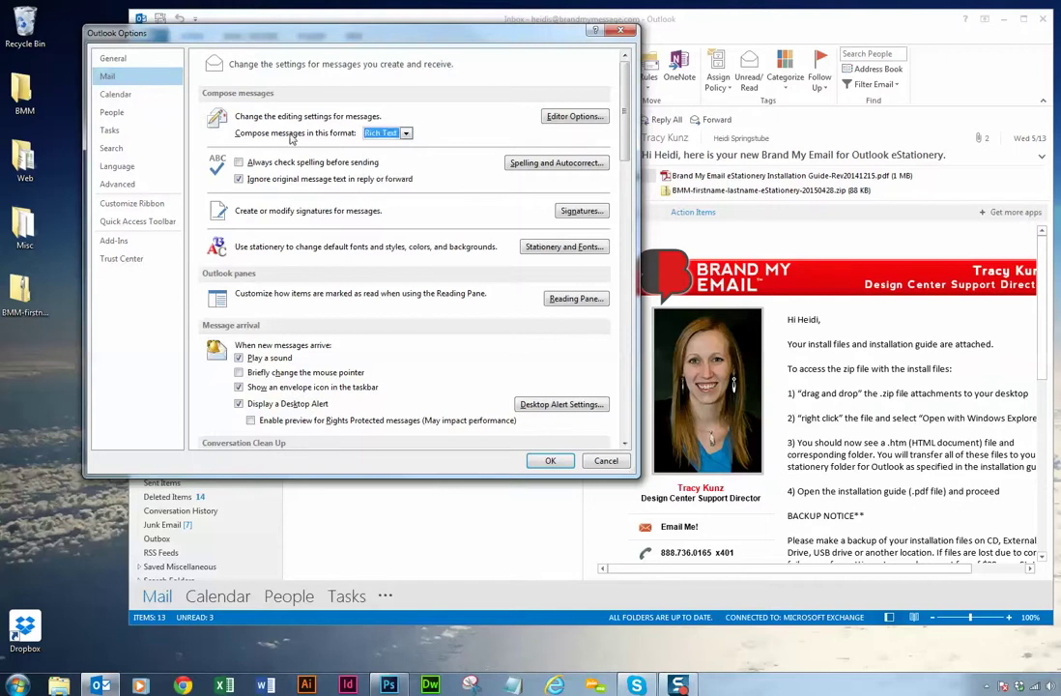
pyautogui.click(407, 135)
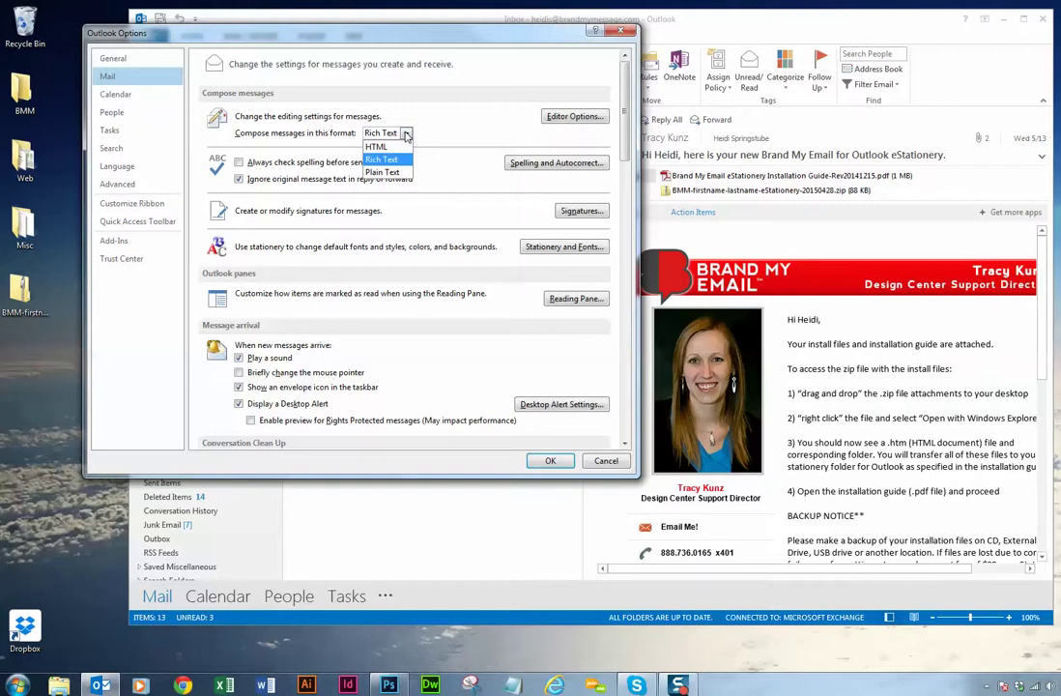
pyautogui.click(387, 148)
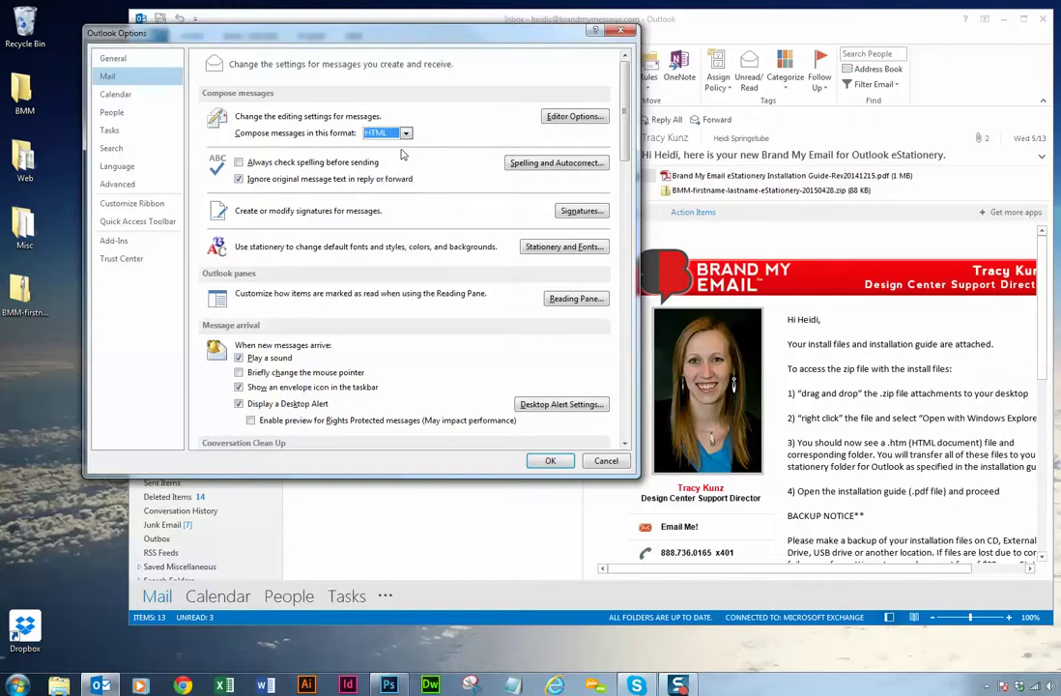
pyautogui.click(576, 212)
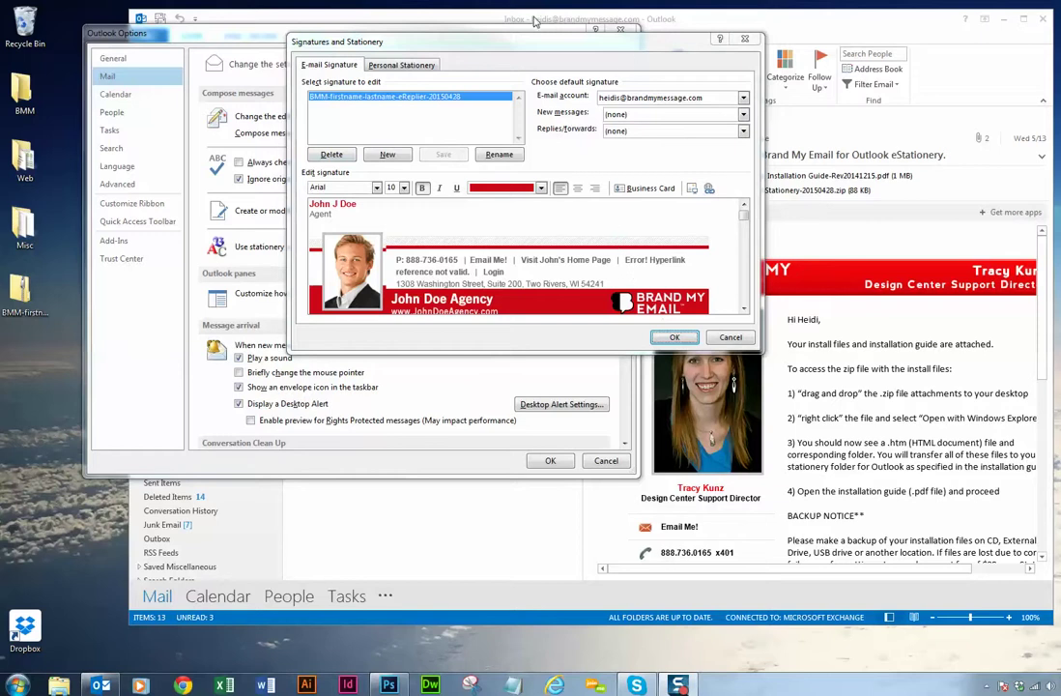
# Leave new messages at (none) and assign BMM-firstname-lastname-eReplier-20150428 to replies/forwards
pyautogui.moveTo(549, 49); pyautogui.dragTo(552, 49)
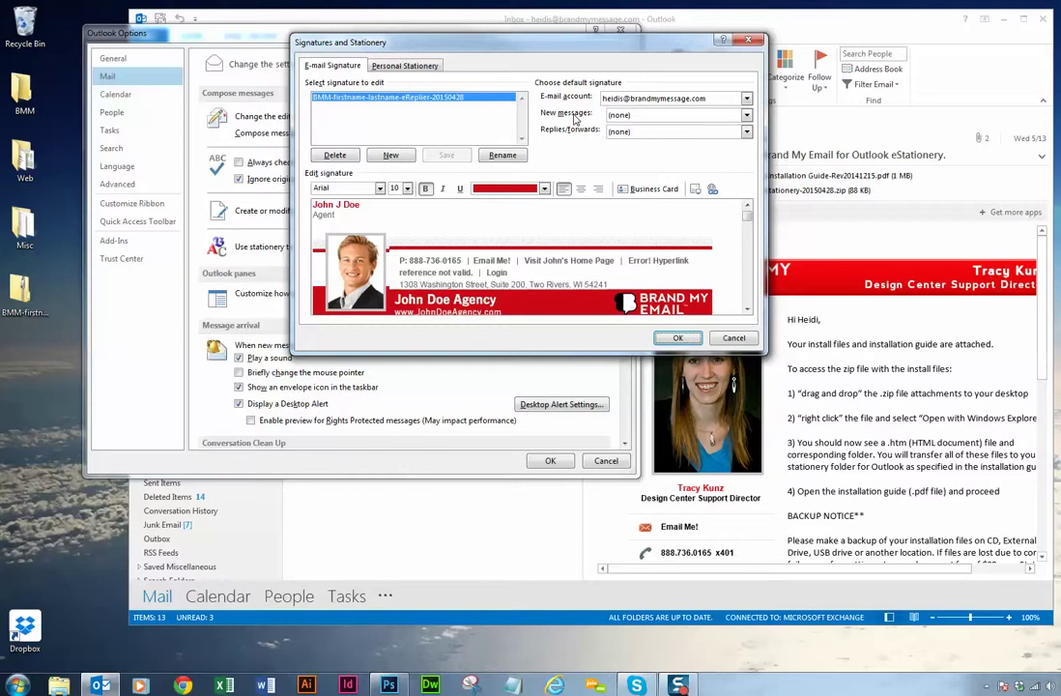
pyautogui.click(715, 116)
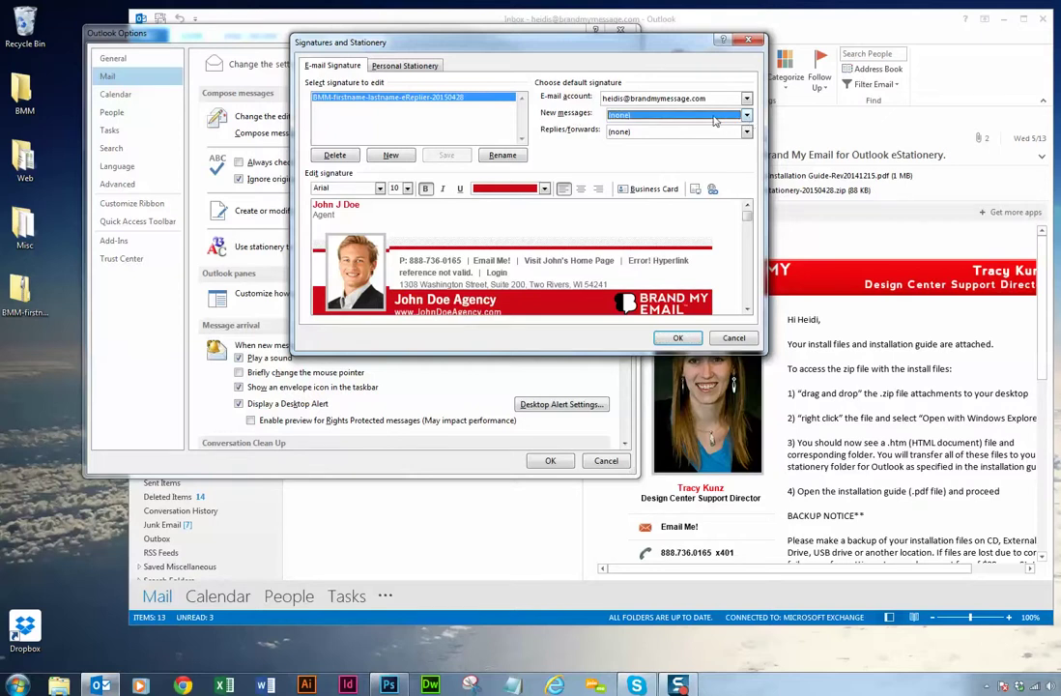
pyautogui.click(746, 115)
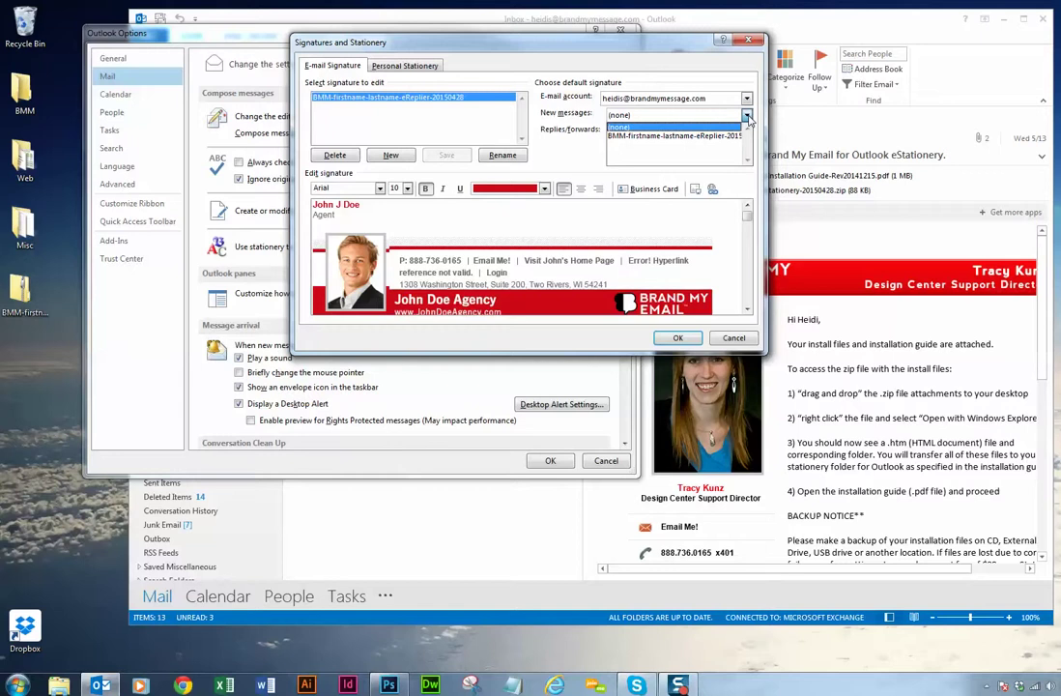
pyautogui.click(747, 117)
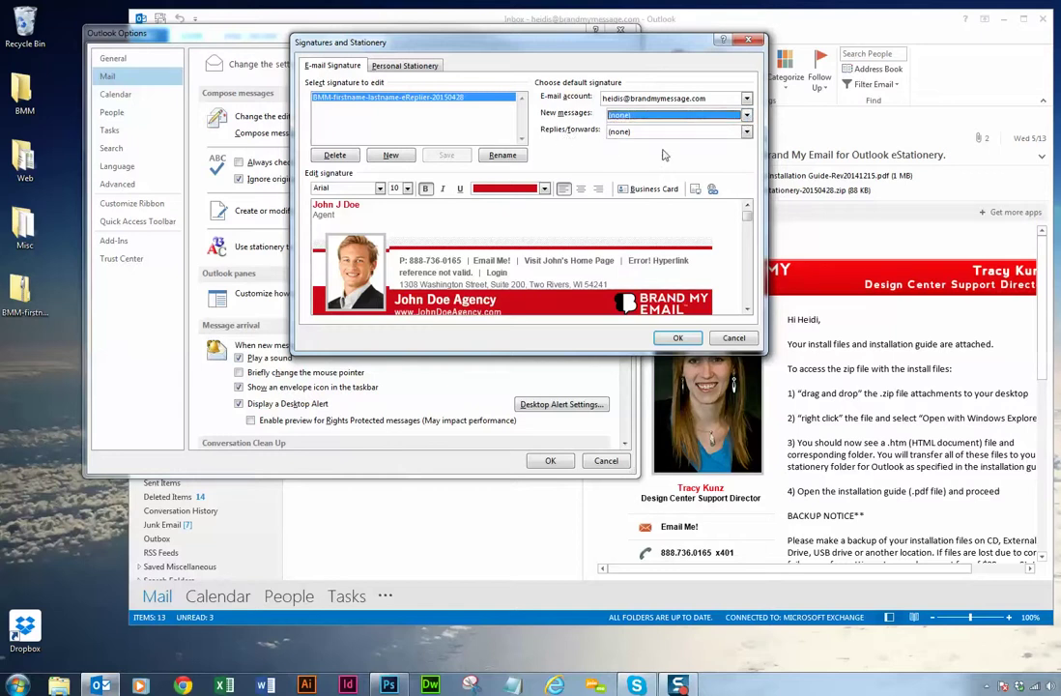
pyautogui.click(746, 133)
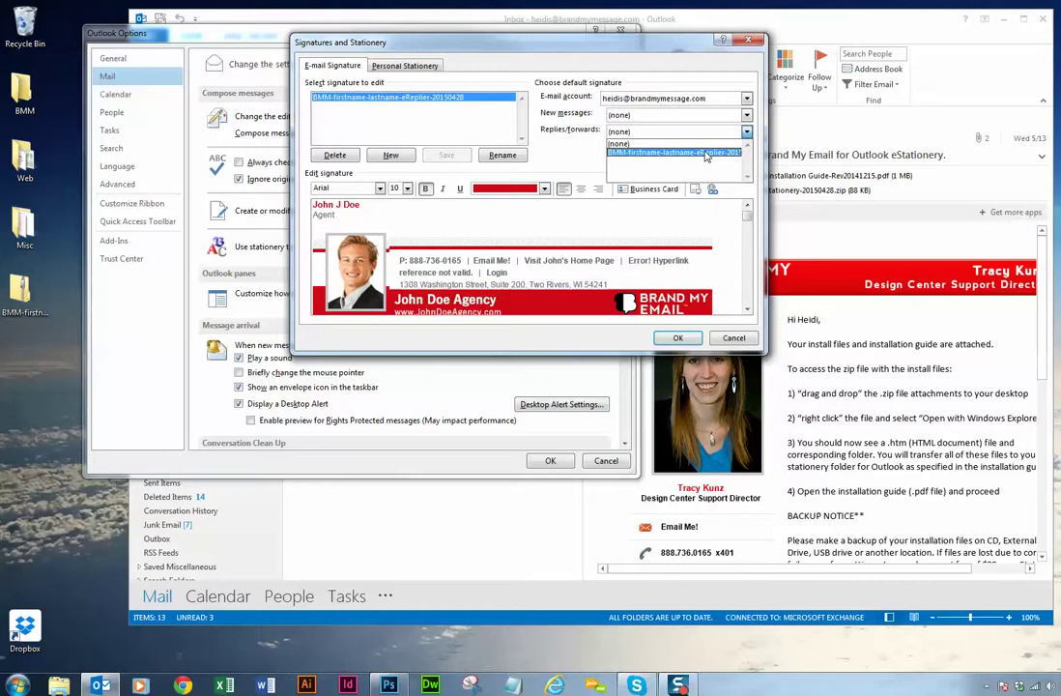
pyautogui.click(707, 153)
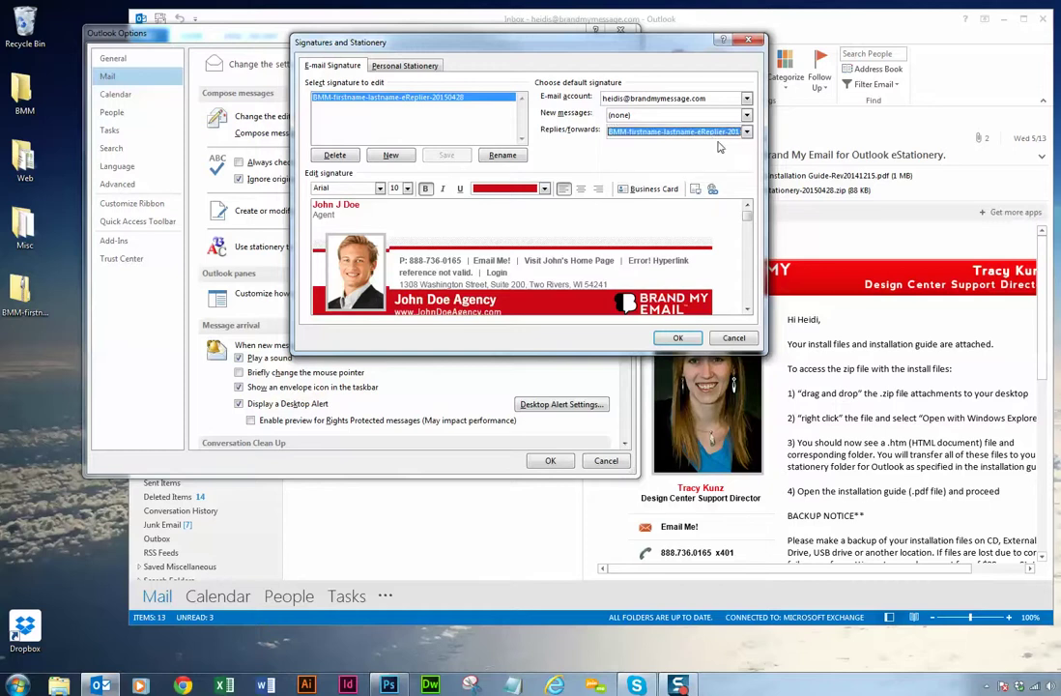
# Pick the BMM-firstname-lastname-eletterhead-20150428 theme as personal stationery and confirm both dialogs with OK
pyautogui.click(409, 68)
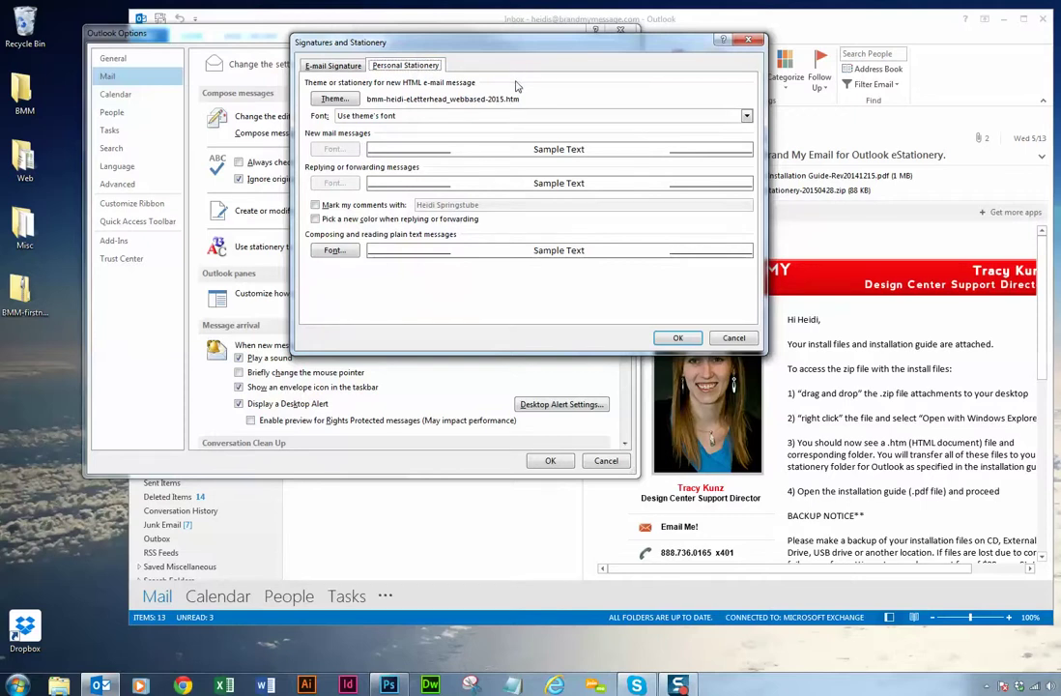
pyautogui.click(338, 99)
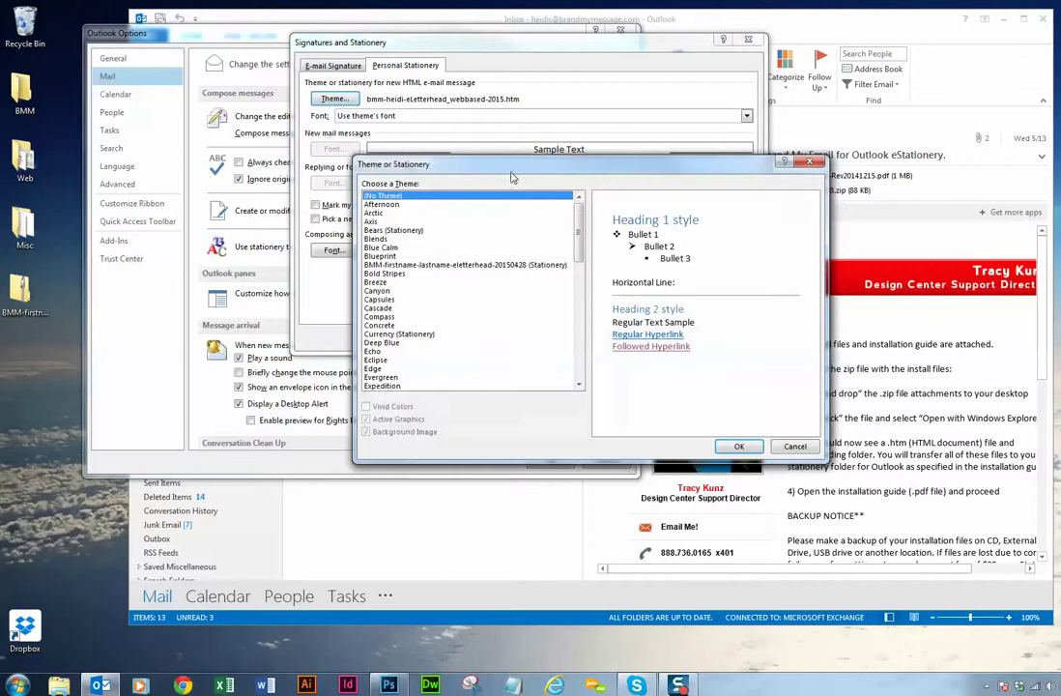
pyautogui.moveTo(580, 216); pyautogui.dragTo(435, 208)
pyautogui.click(484, 266)
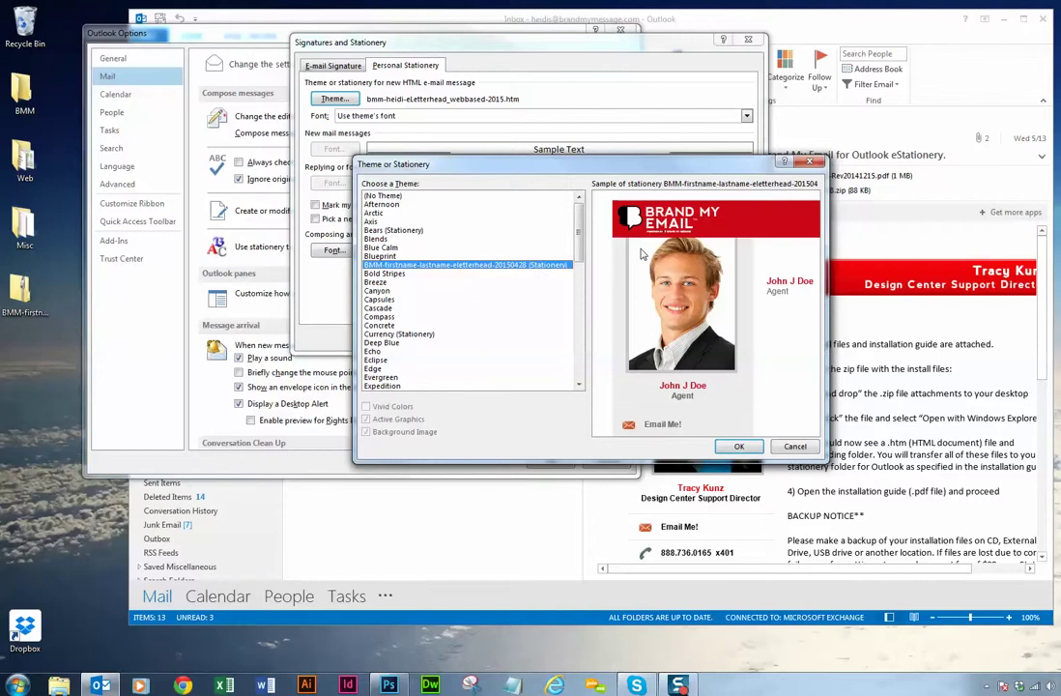
pyautogui.click(739, 447)
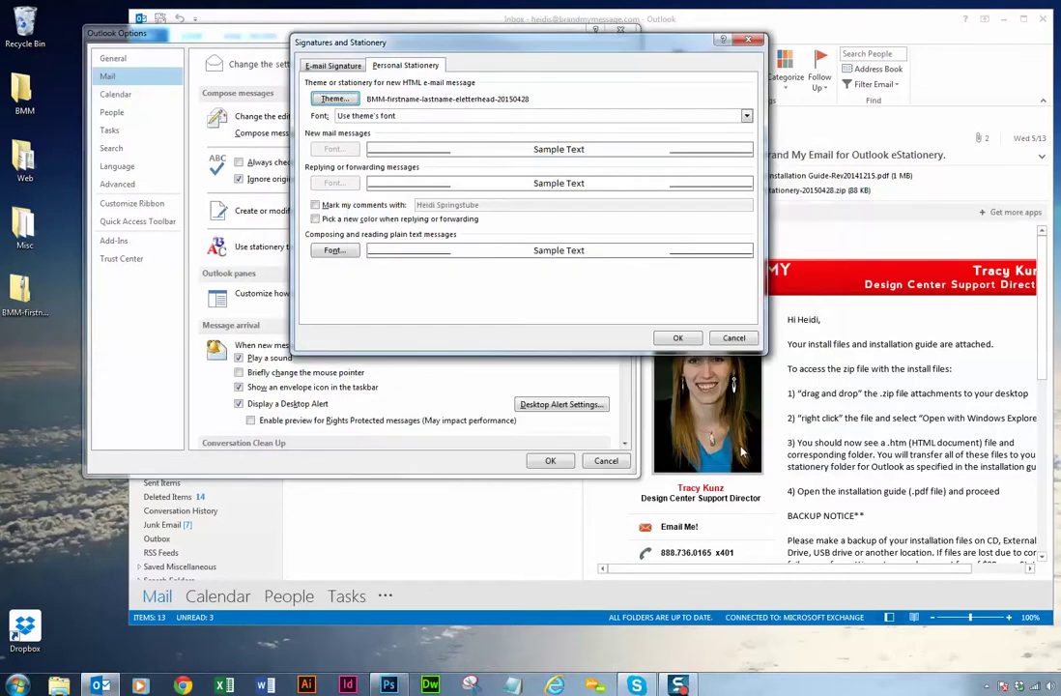
pyautogui.click(680, 339)
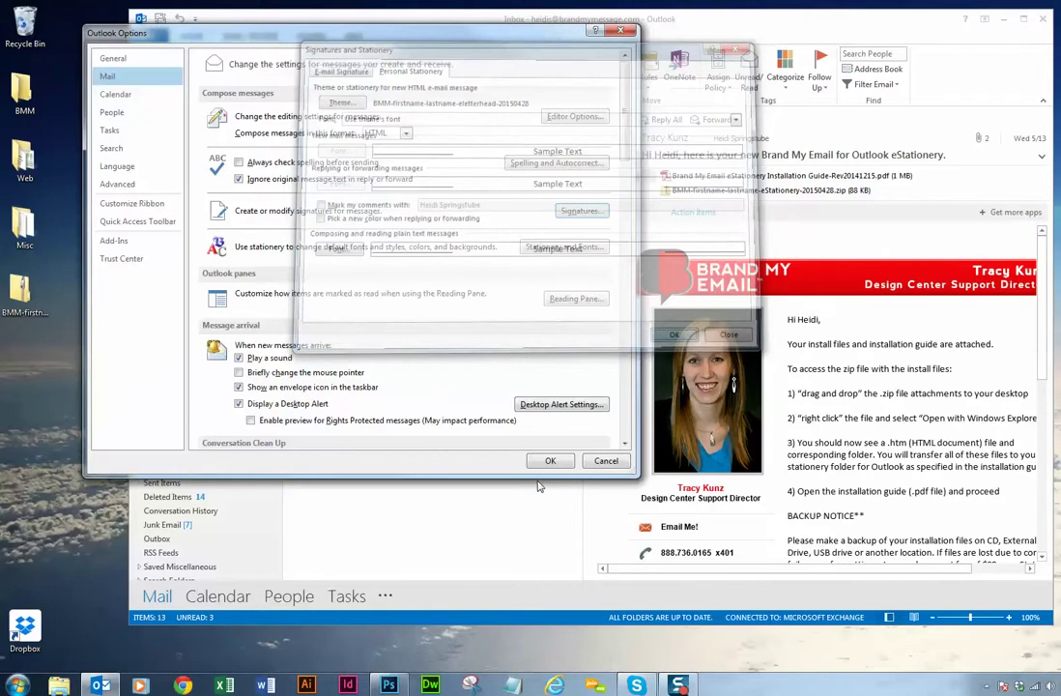
# Close Outlook Options with OK, keeping the mail changes
pyautogui.click(550, 460)
pyautogui.moveTo(704, 27); pyautogui.dragTo(678, 24)
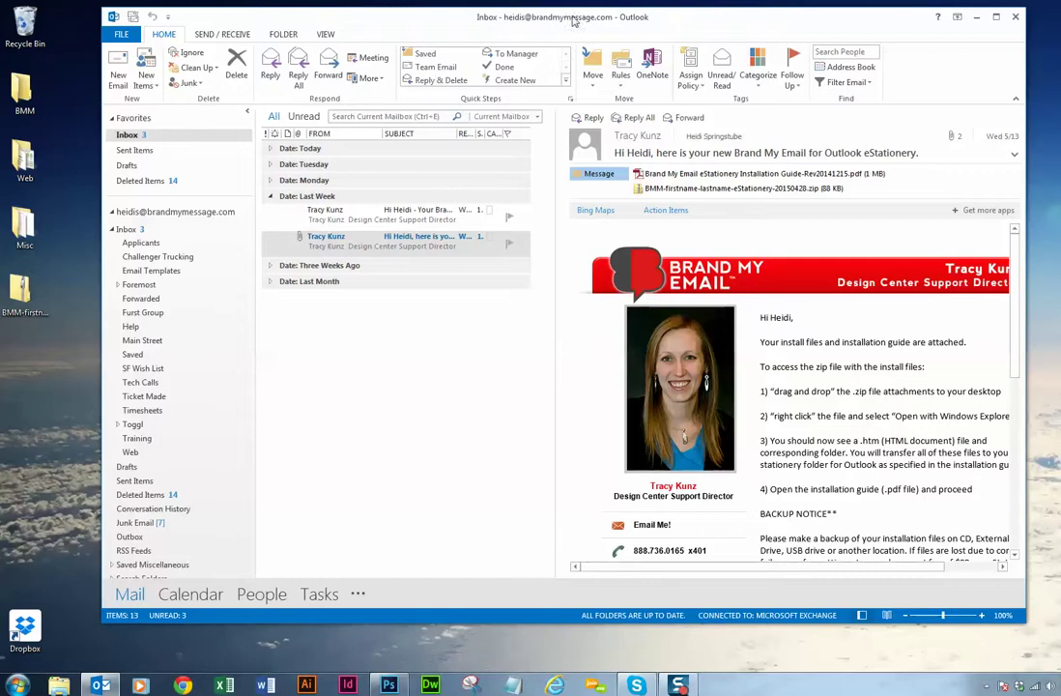
pyautogui.moveTo(590, 26); pyautogui.dragTo(594, 27)
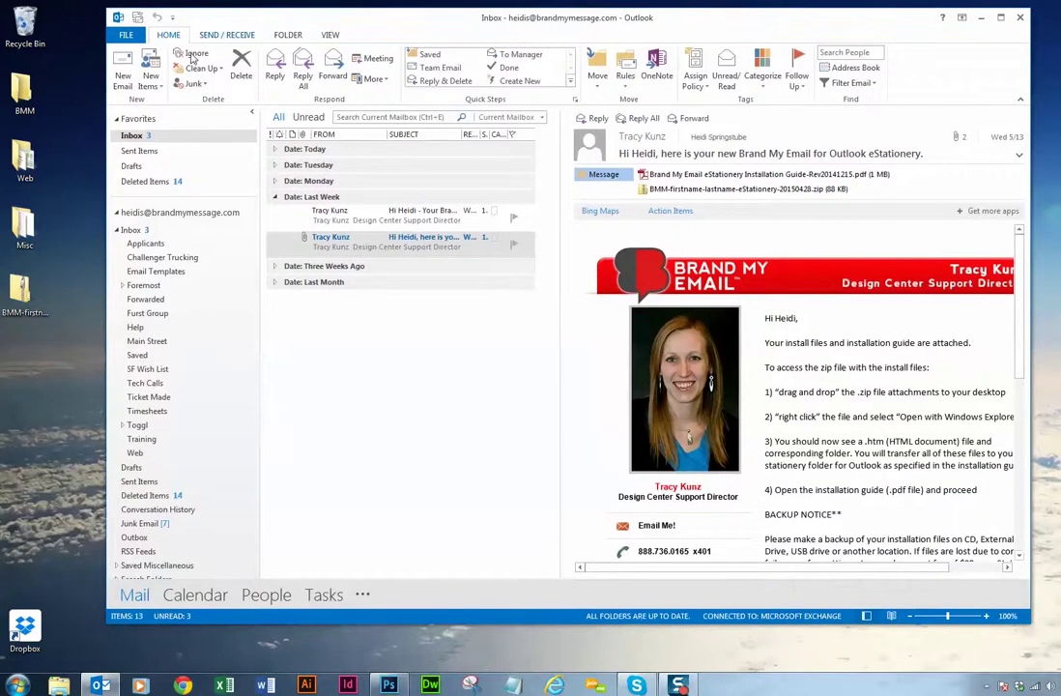
# Send a new email to the suggested contact with subject Test and body 'This is a test.'
pyautogui.click(121, 64)
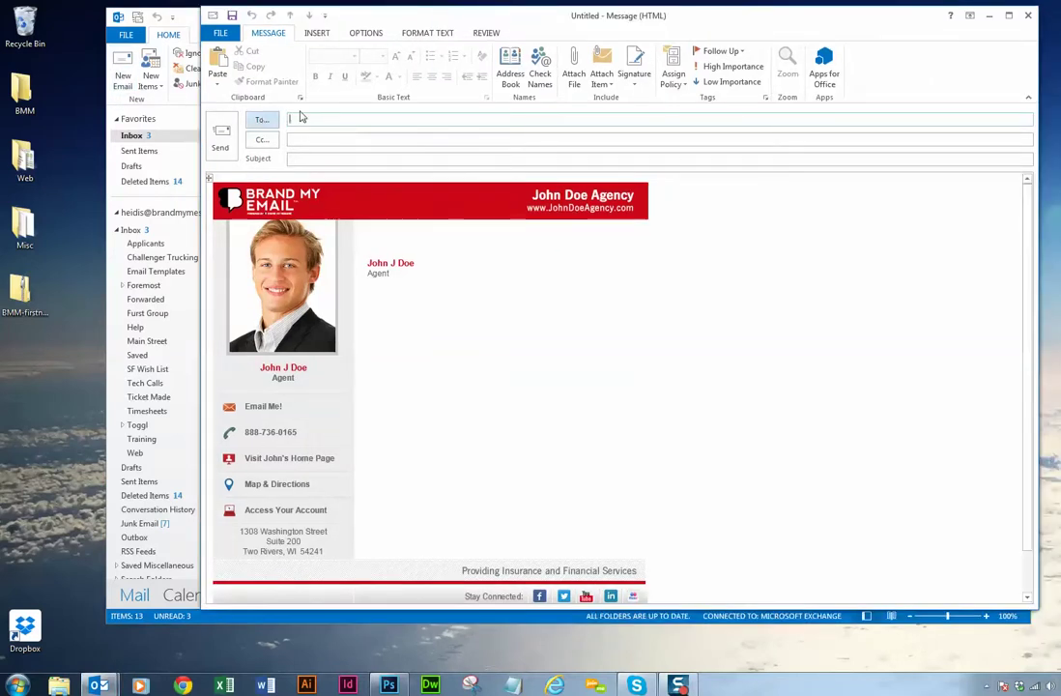
pyautogui.write('heidi')
pyautogui.click(391, 136)
pyautogui.press('Tab')
pyautogui.press('Tab')
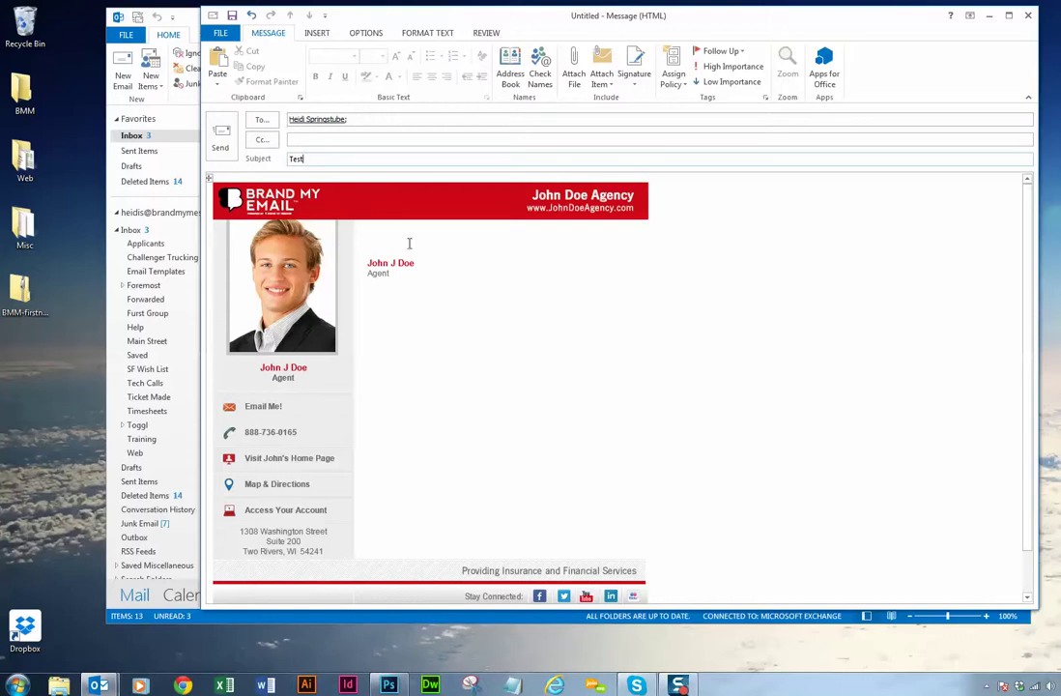
pyautogui.click(371, 240)
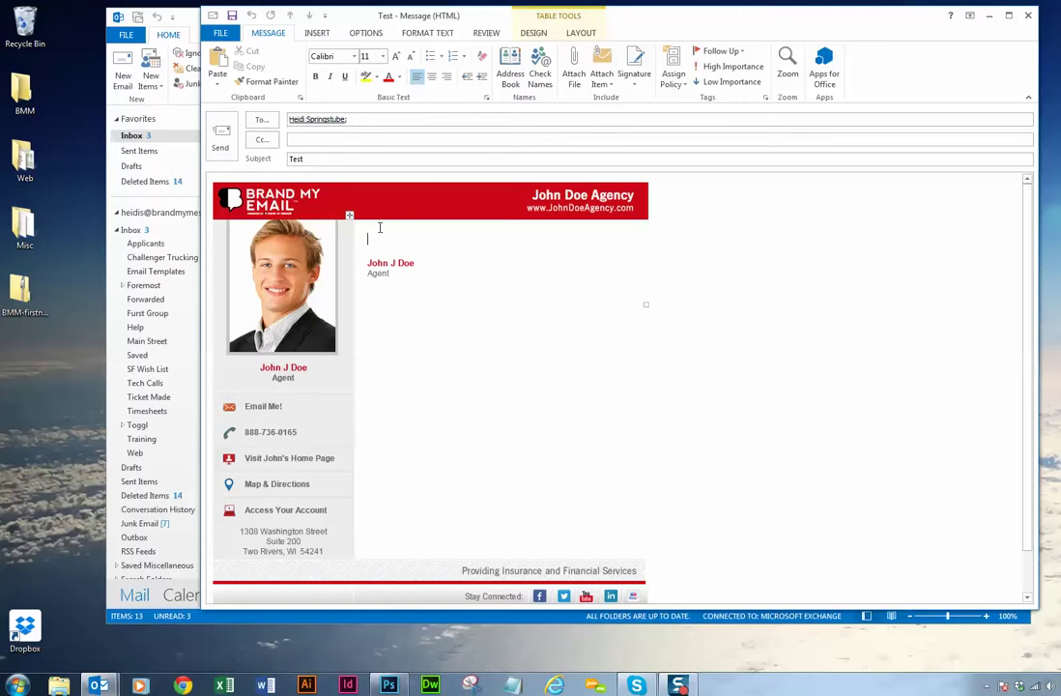
pyautogui.write('This is a test.')
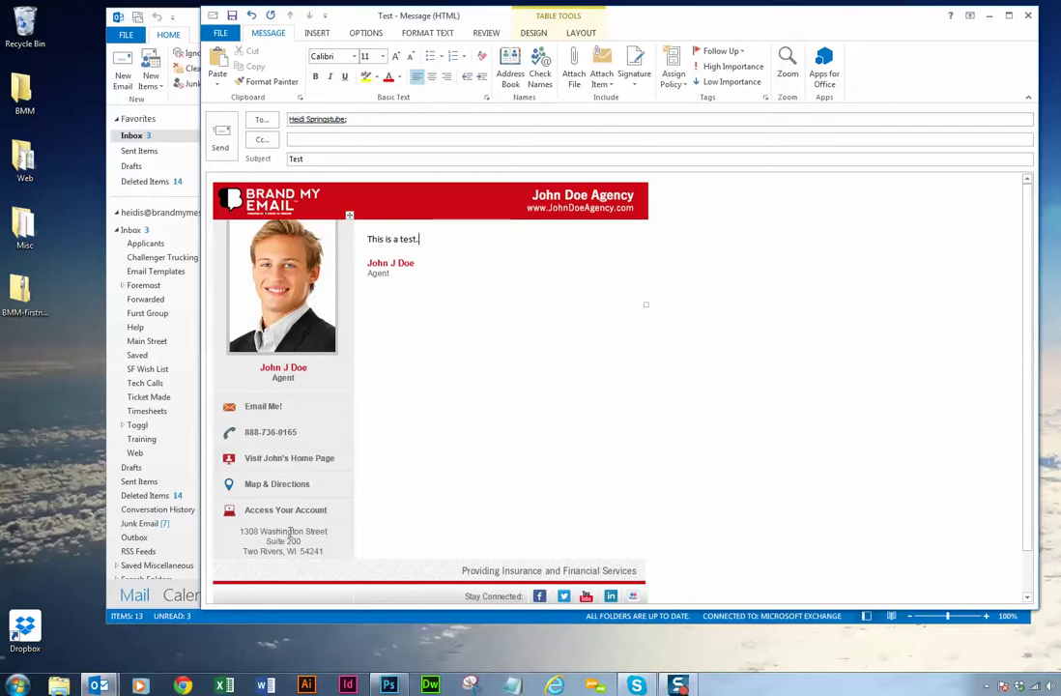
pyautogui.scroll(-1, 493, 392)
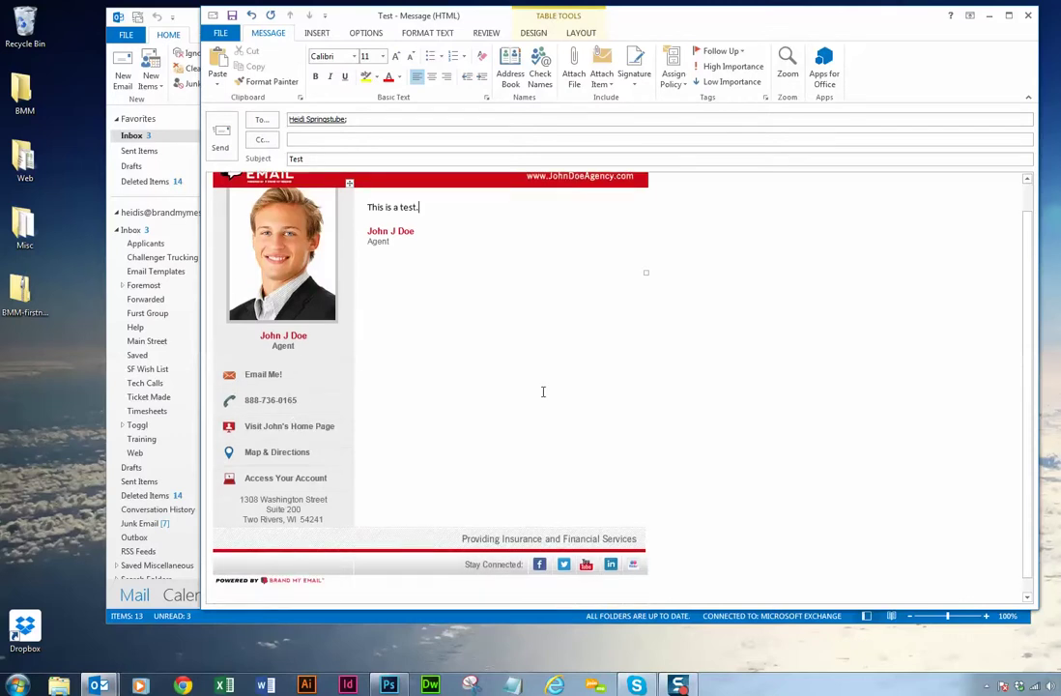
pyautogui.scroll(1, 642, 389)
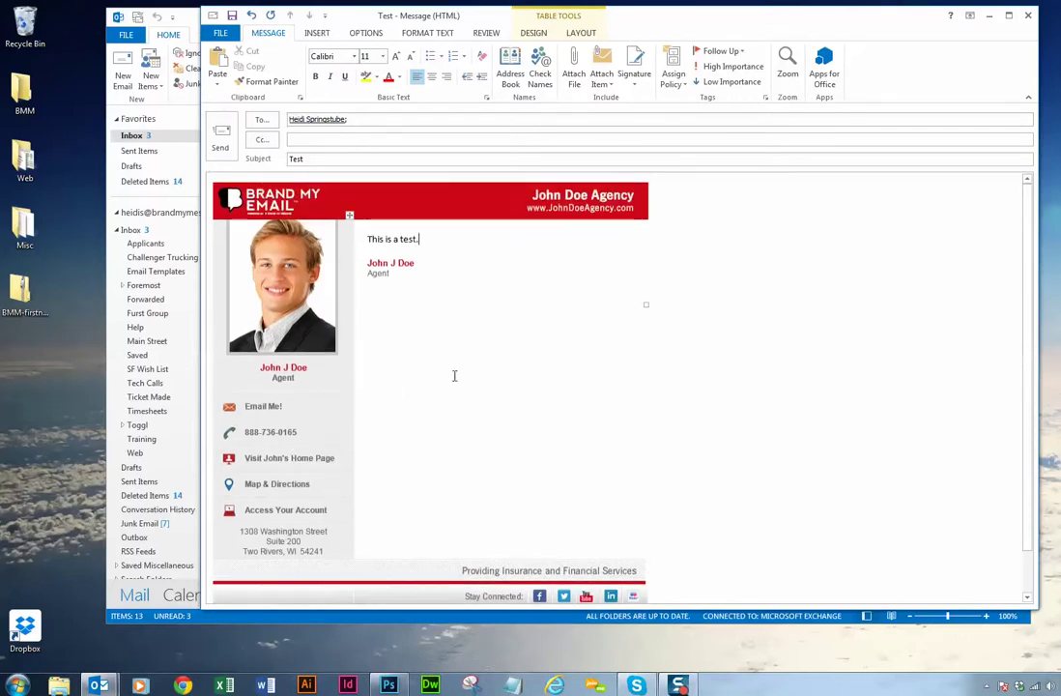
pyautogui.click(220, 138)
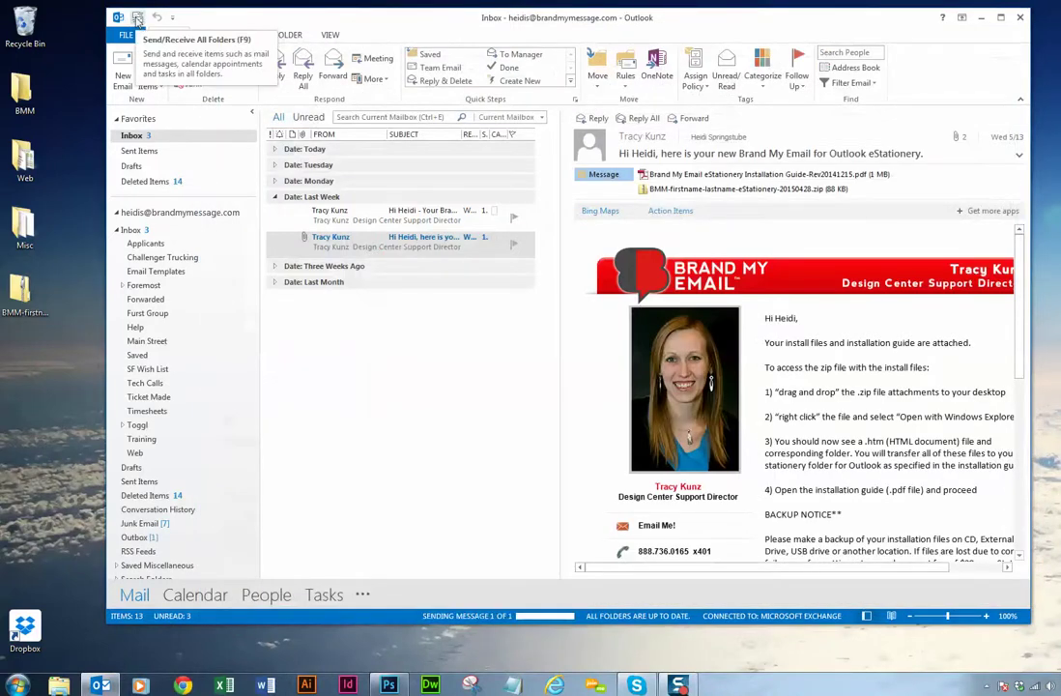
# Run Send/Receive All Folders and view the arrived Test message with its letterhead
pyautogui.click(138, 18)
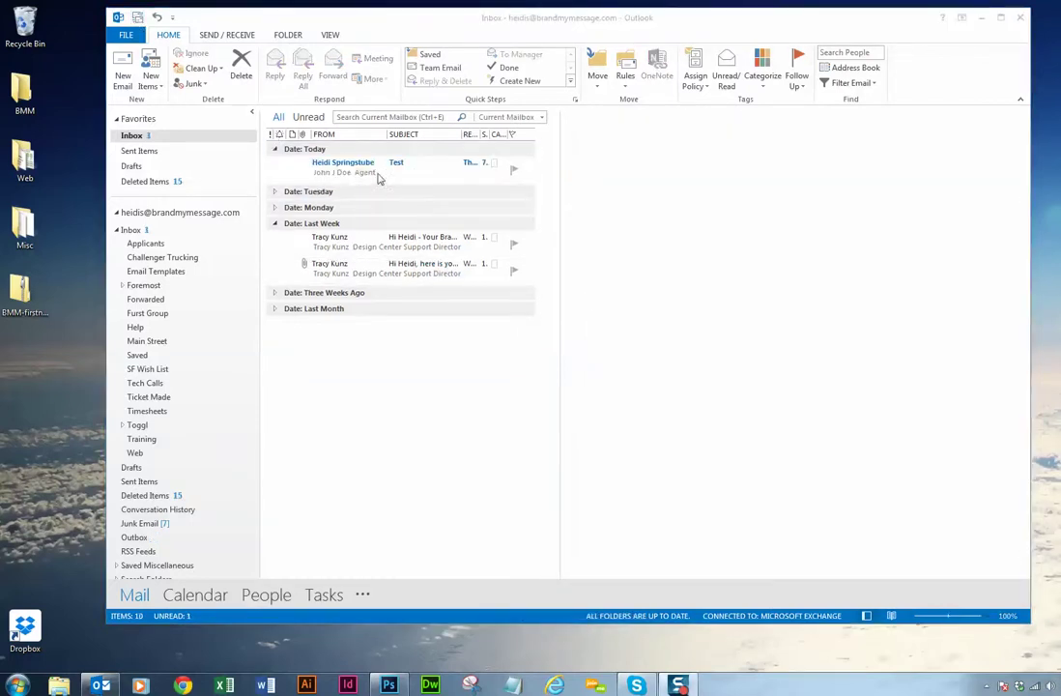
pyautogui.click(333, 169)
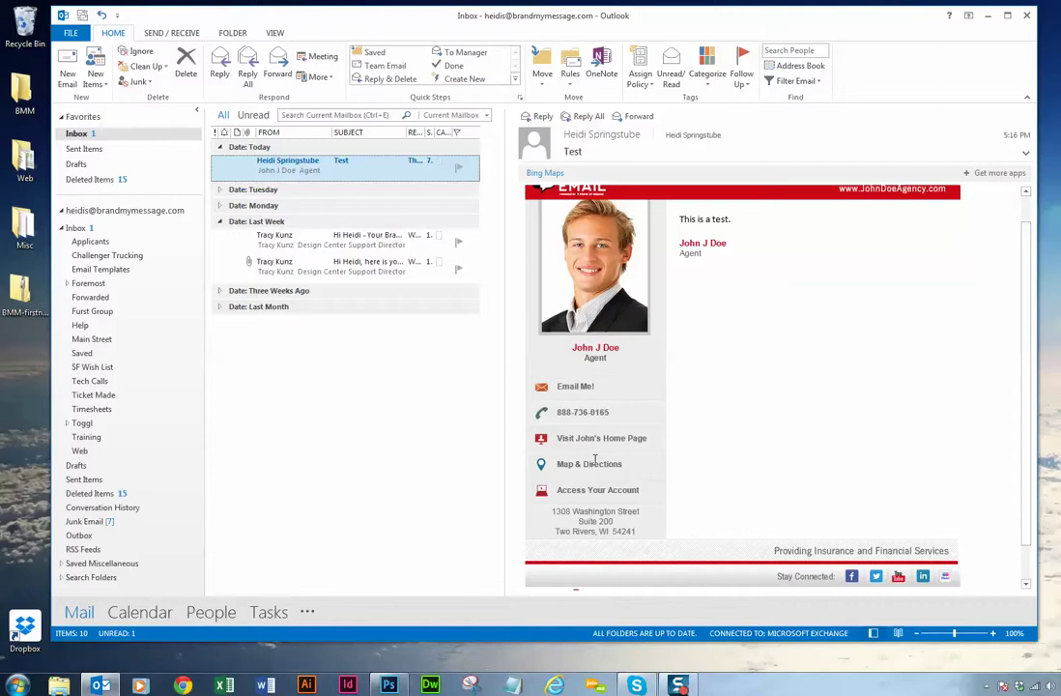
# Reply 'This is a test!' to Test with the eReplier signature, then discard a second reply draft
pyautogui.scroll(1, 595, 460)
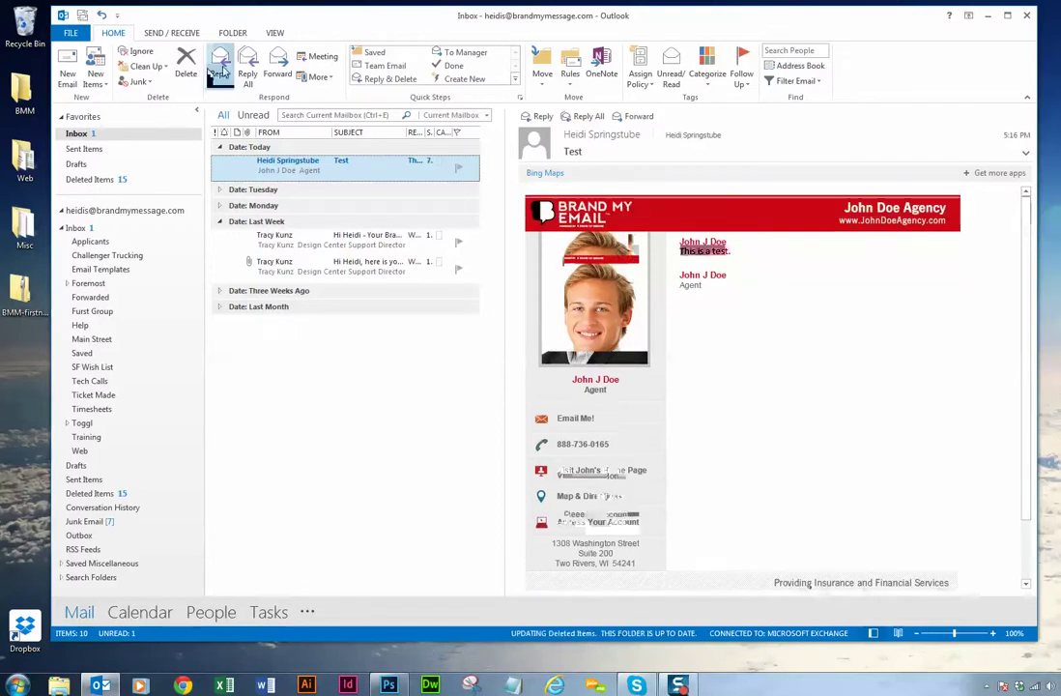
pyautogui.click(221, 66)
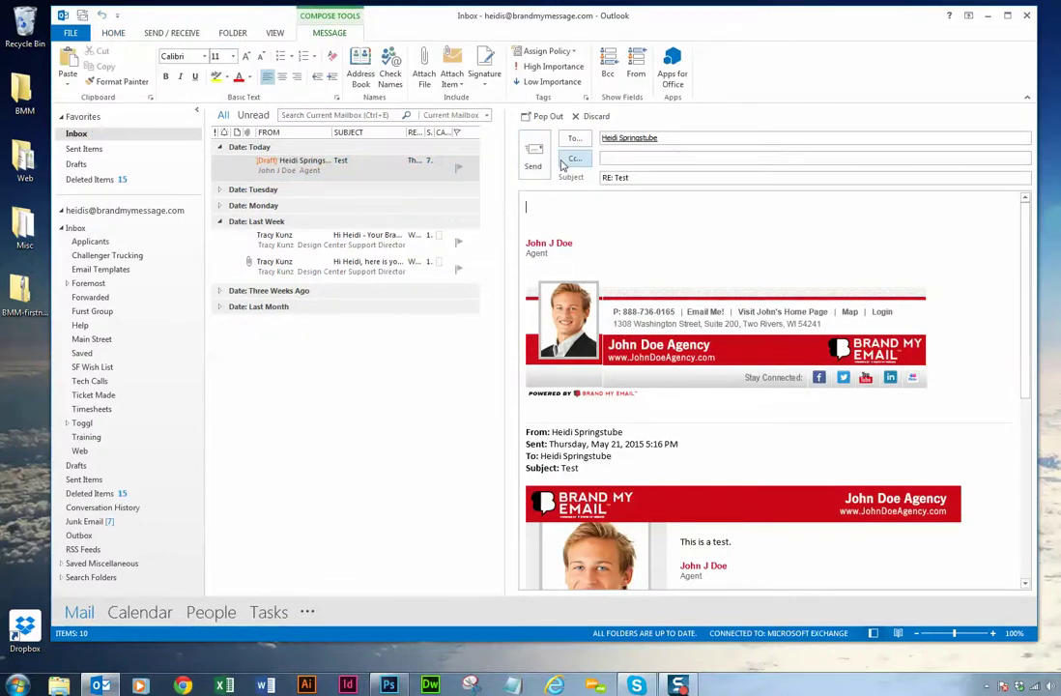
pyautogui.write('This is a test!')
pyautogui.click(536, 160)
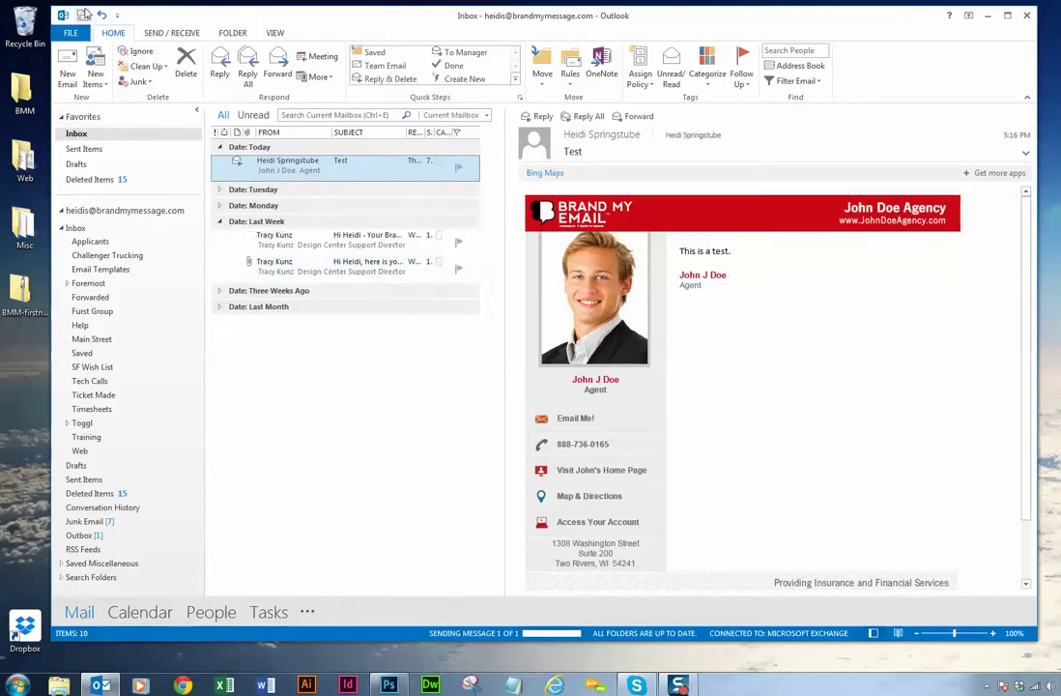
pyautogui.click(220, 73)
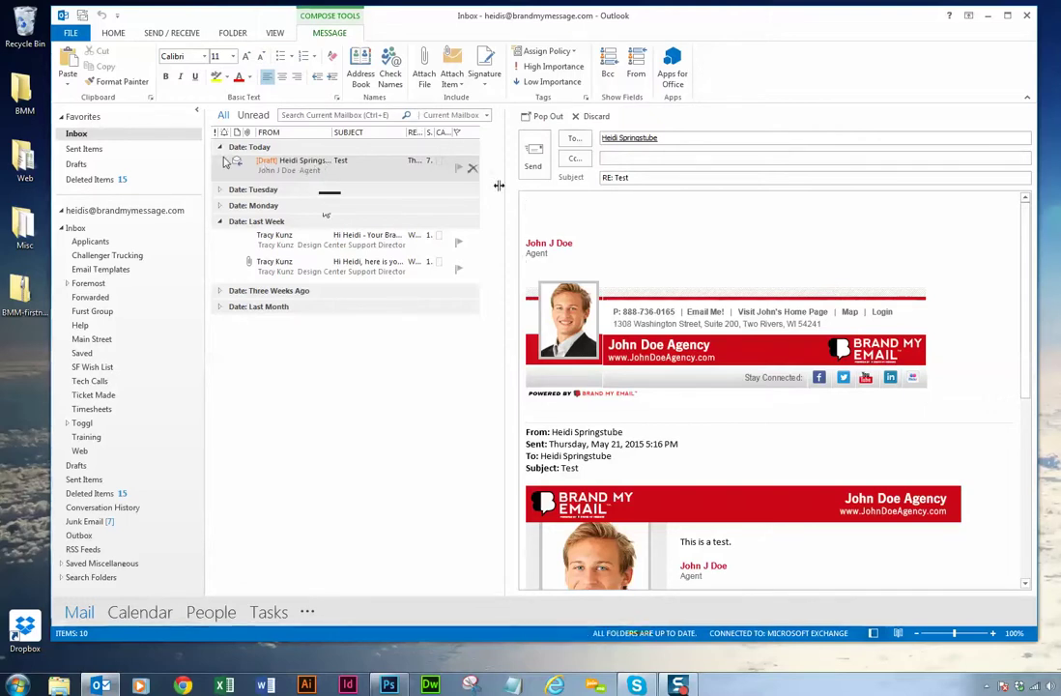
pyautogui.click(533, 155)
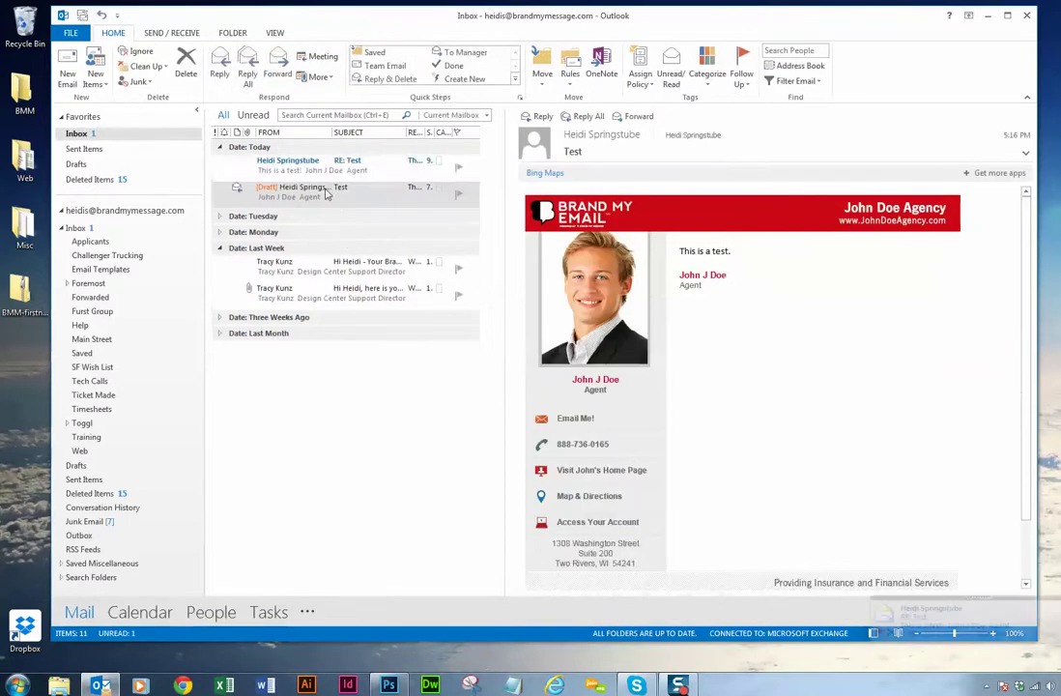
# Select the RE: Test message in the Inbox to check its eReplier signature
pyautogui.click(295, 169)
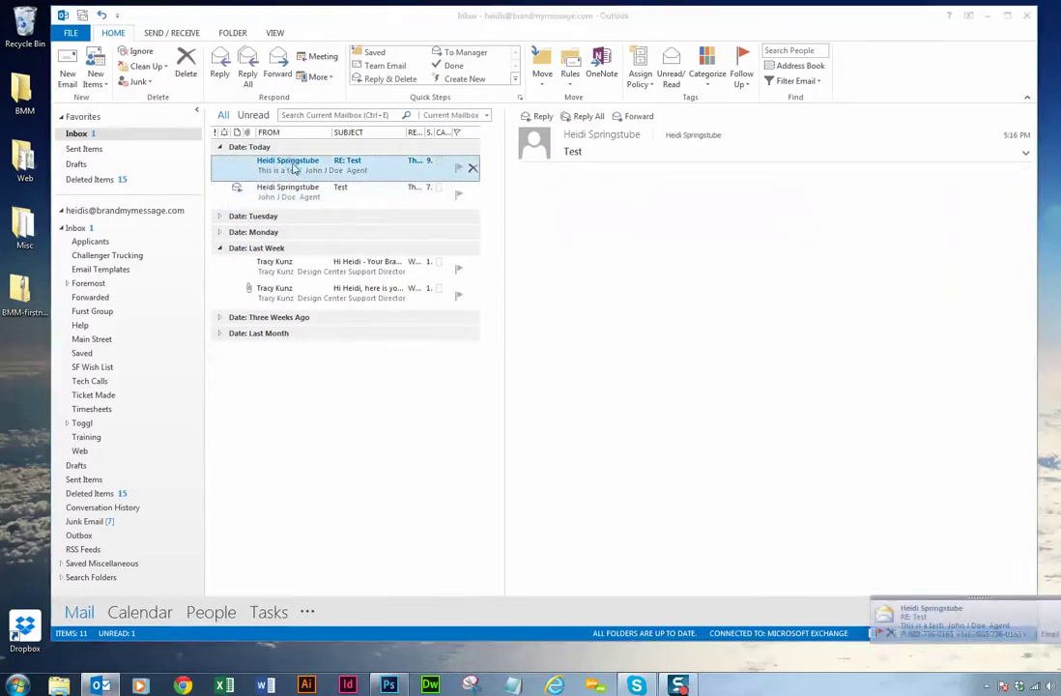